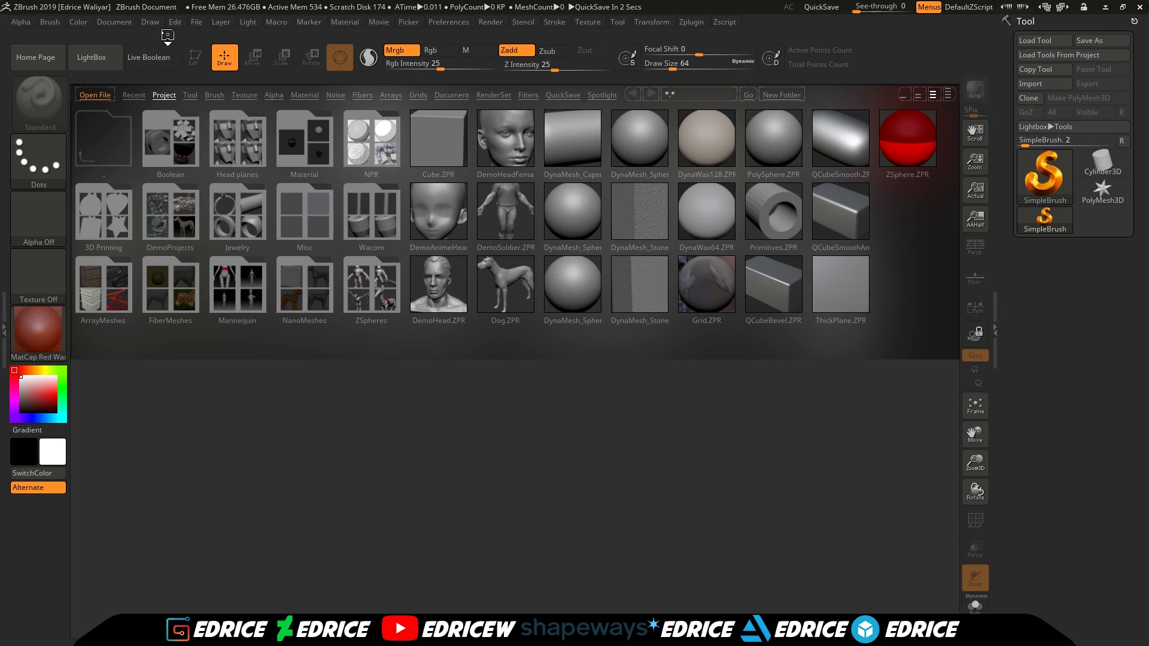
Open the File menu so the open and save commands appear over LightBox.
left_click(197, 22)
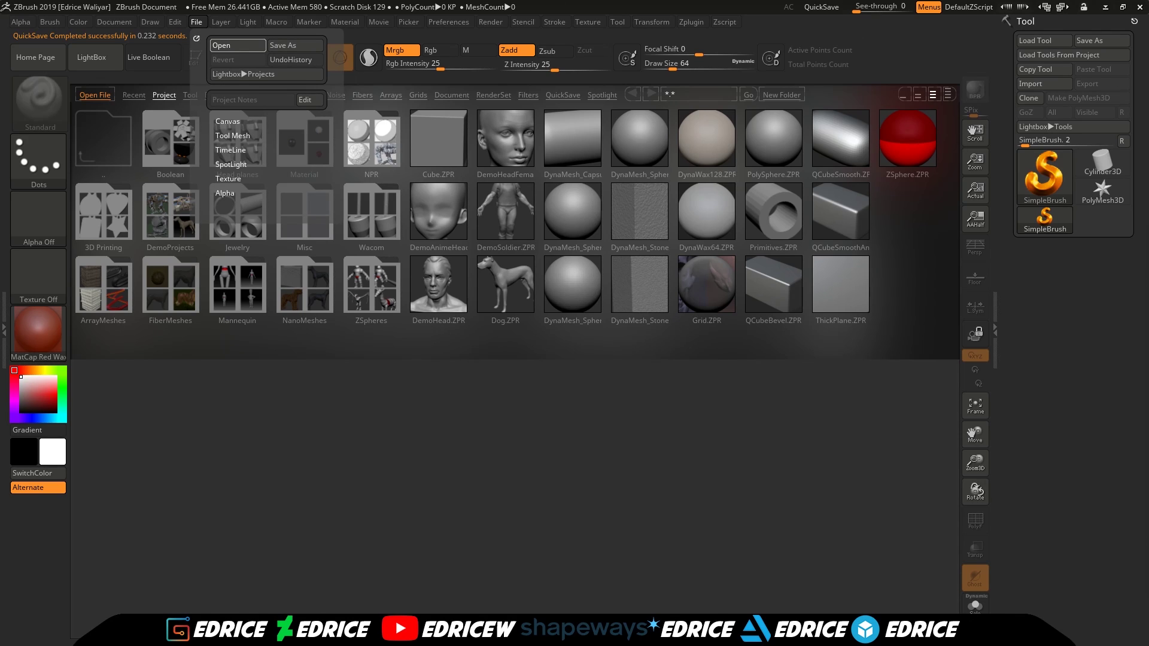
Load the captain bust project, frame and zoom out on it, and show its subtool list.
left_click(238, 45)
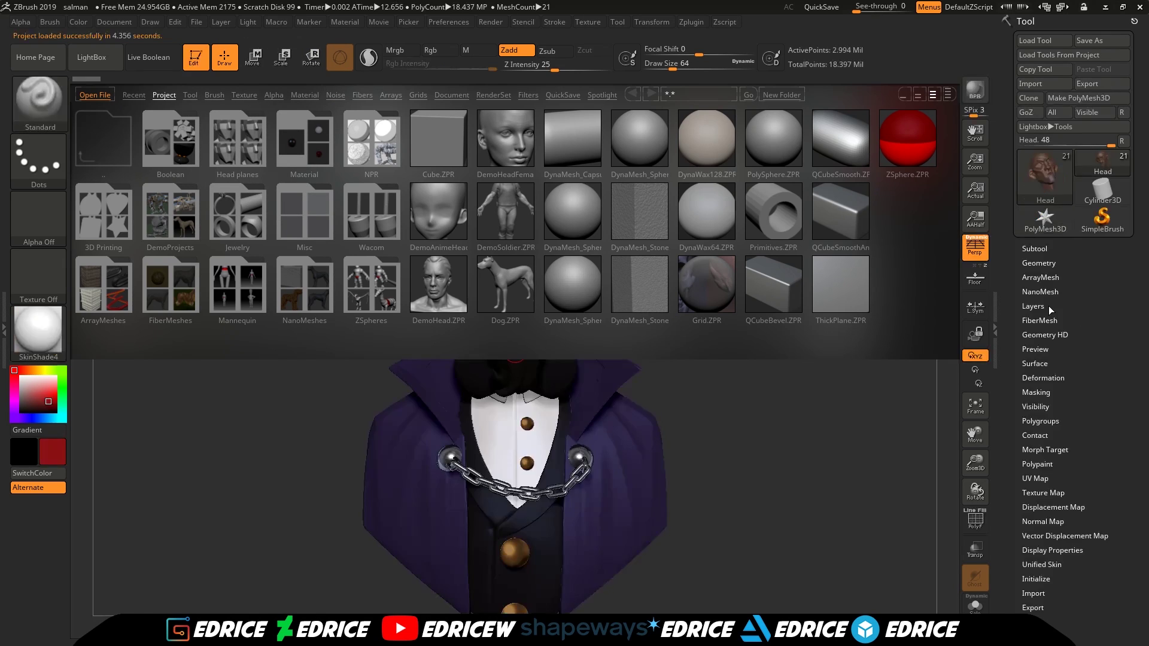
left_click(98, 62)
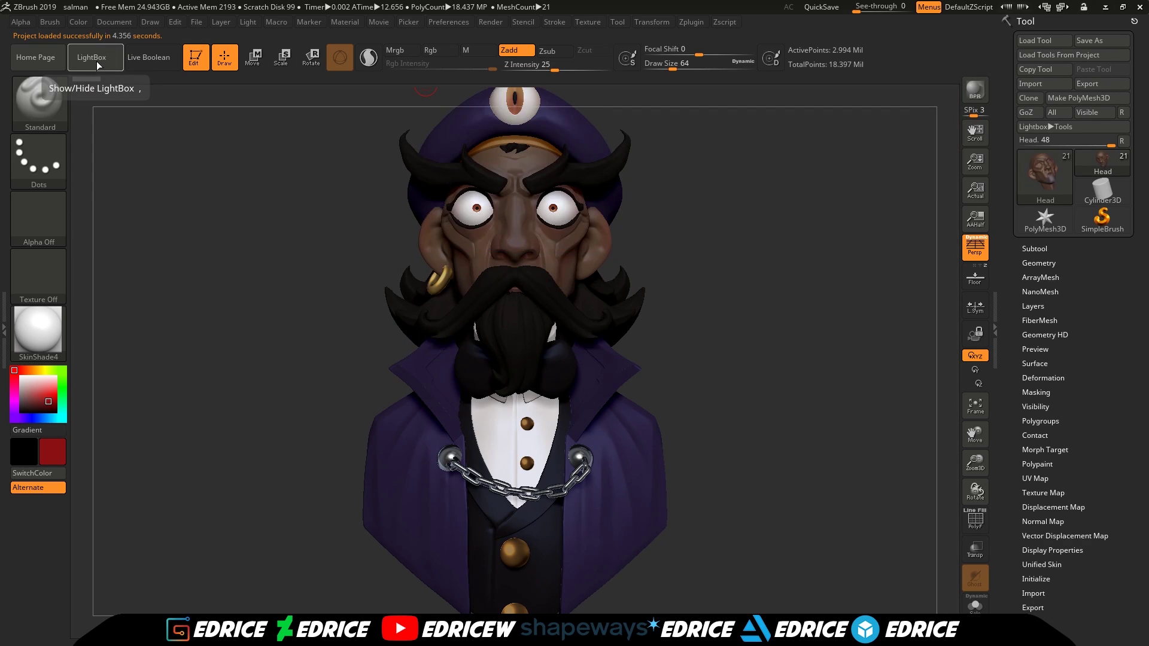
left_click(981, 409)
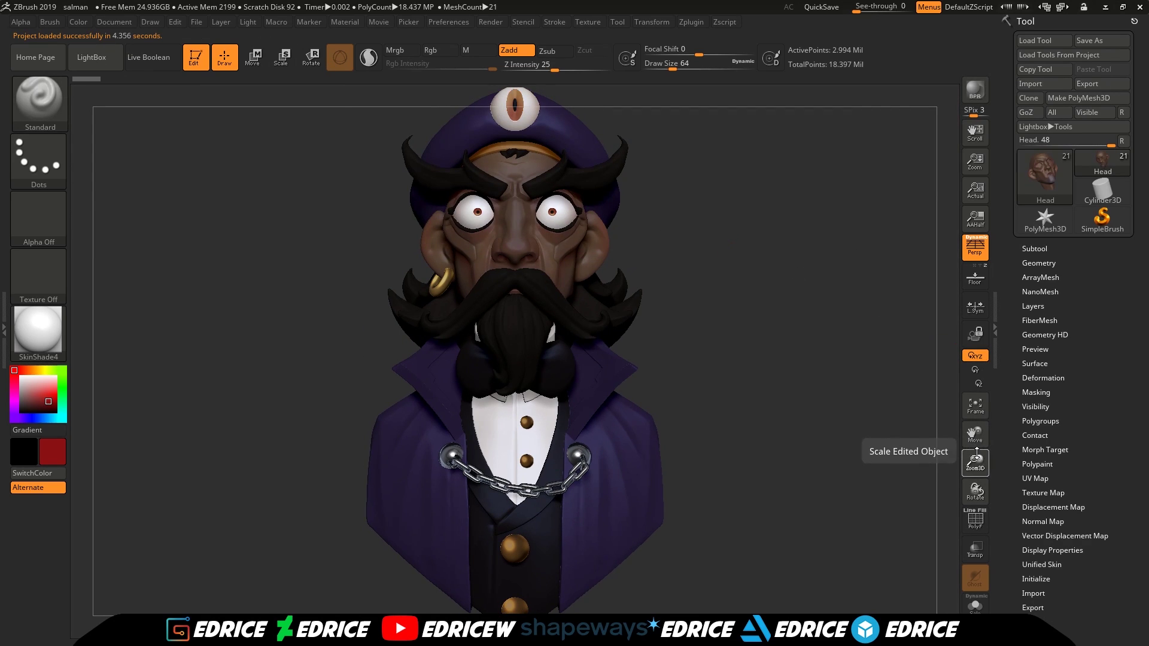
left_click_drag(975, 461, 977, 450)
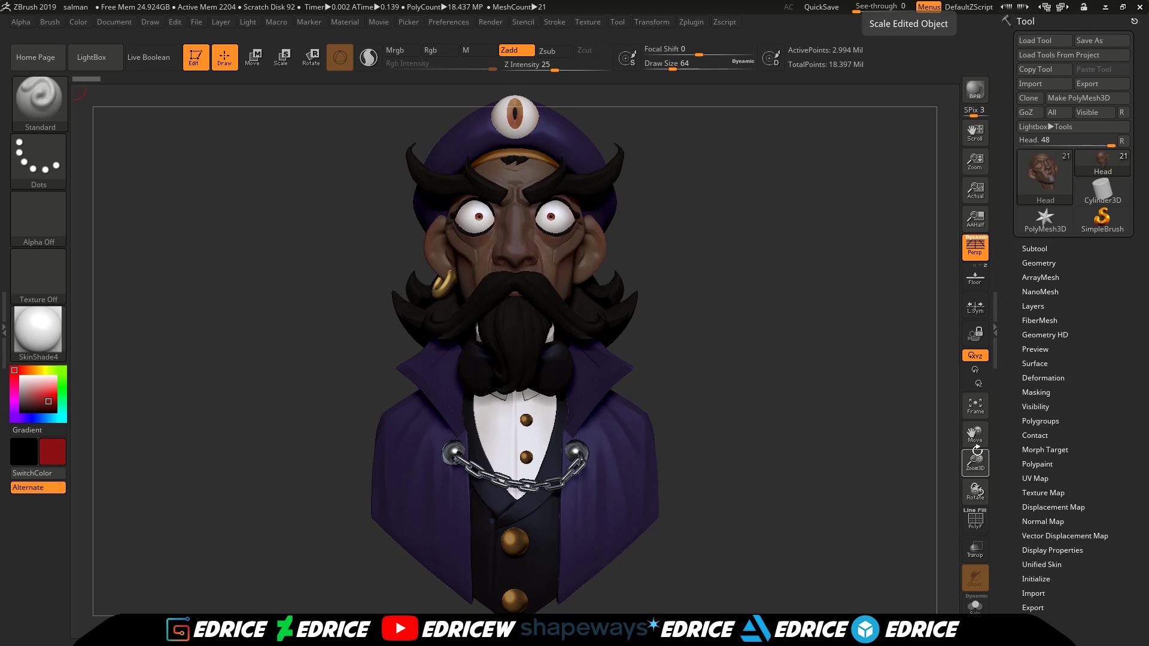
left_click(1035, 249)
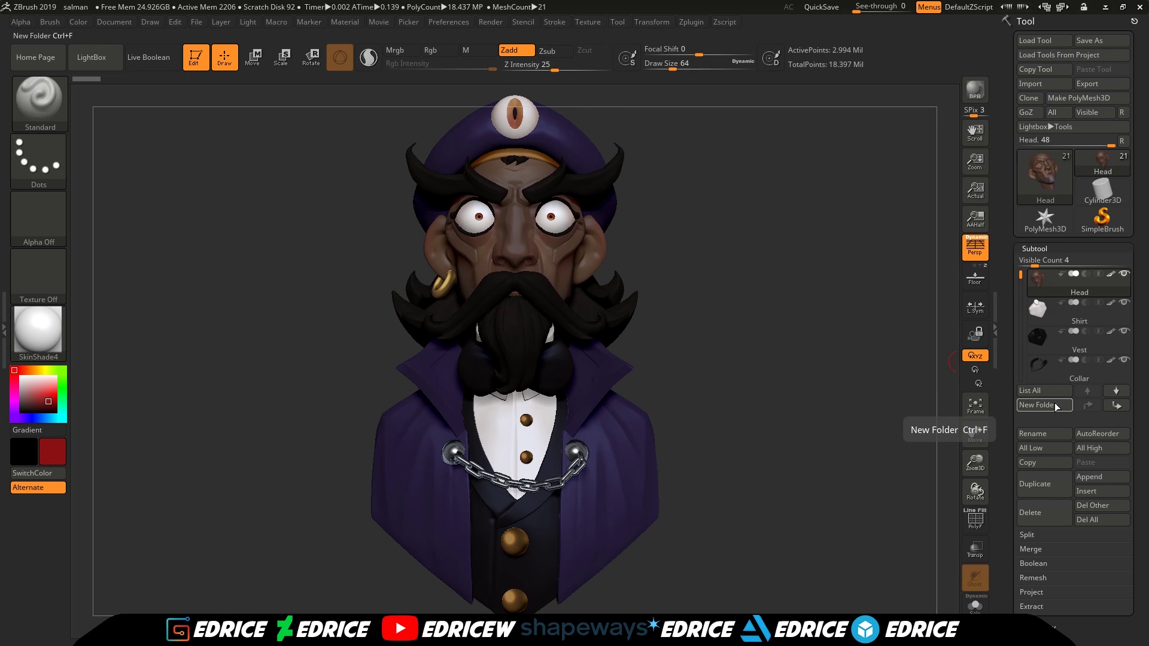
Create a new subtool folder named 'head'.
left_click(1055, 407)
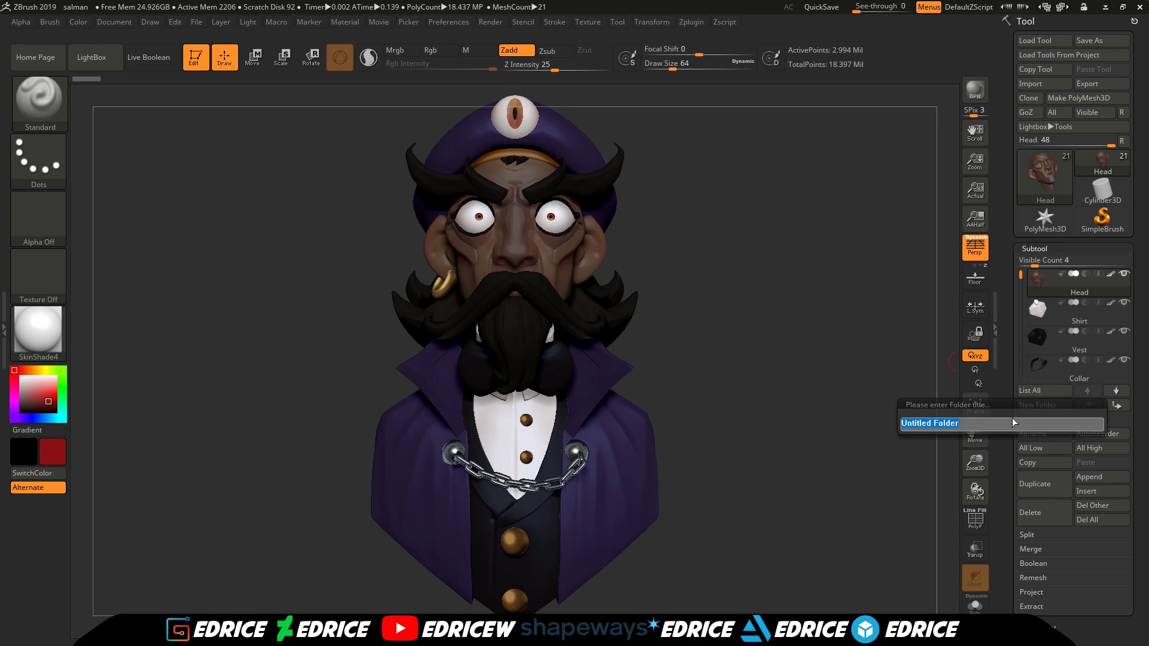
type("head")
key("Return")
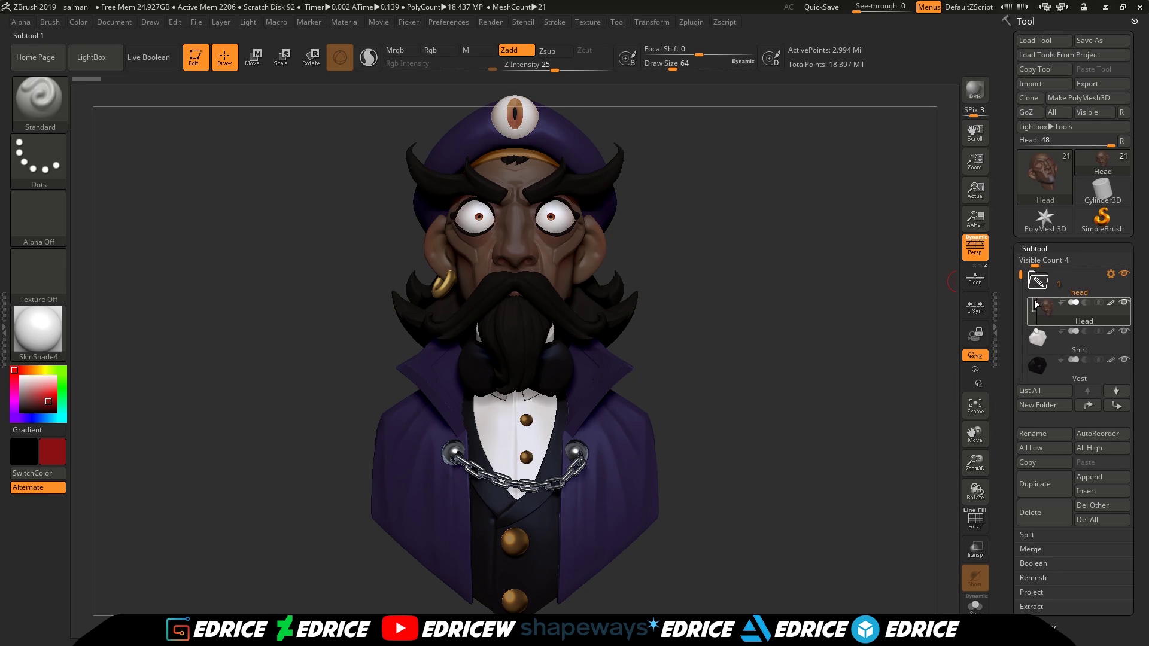
Move the Eyes and Hat subtools into the head folder alongside Head.
scroll(1039, 286, "down", 3)
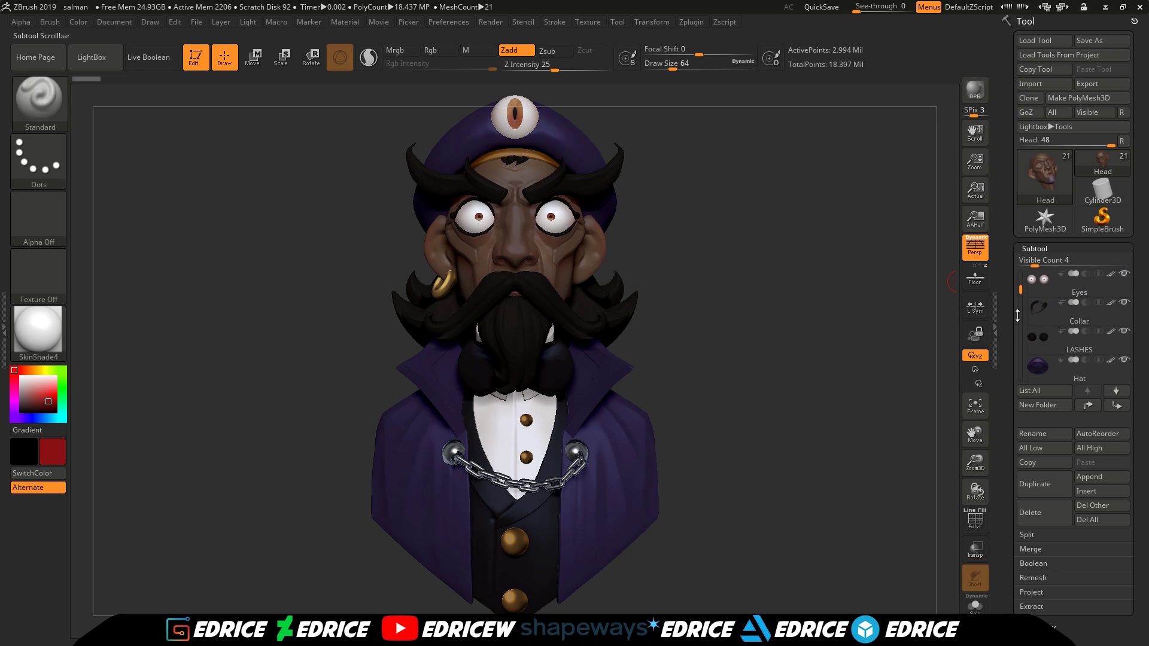
left_click(1049, 363)
scroll(1044, 335, "up", 3)
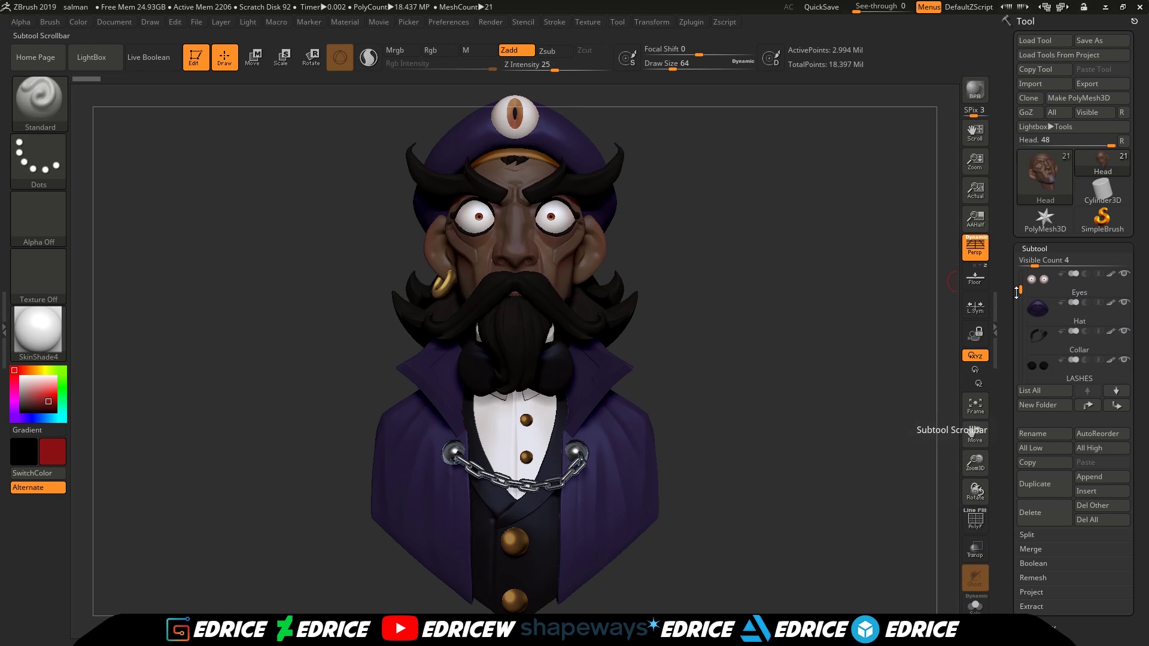
left_click_drag(1018, 277, 1019, 284)
left_click_drag(1047, 350, 1027, 296)
scroll(1026, 295, "up", 2)
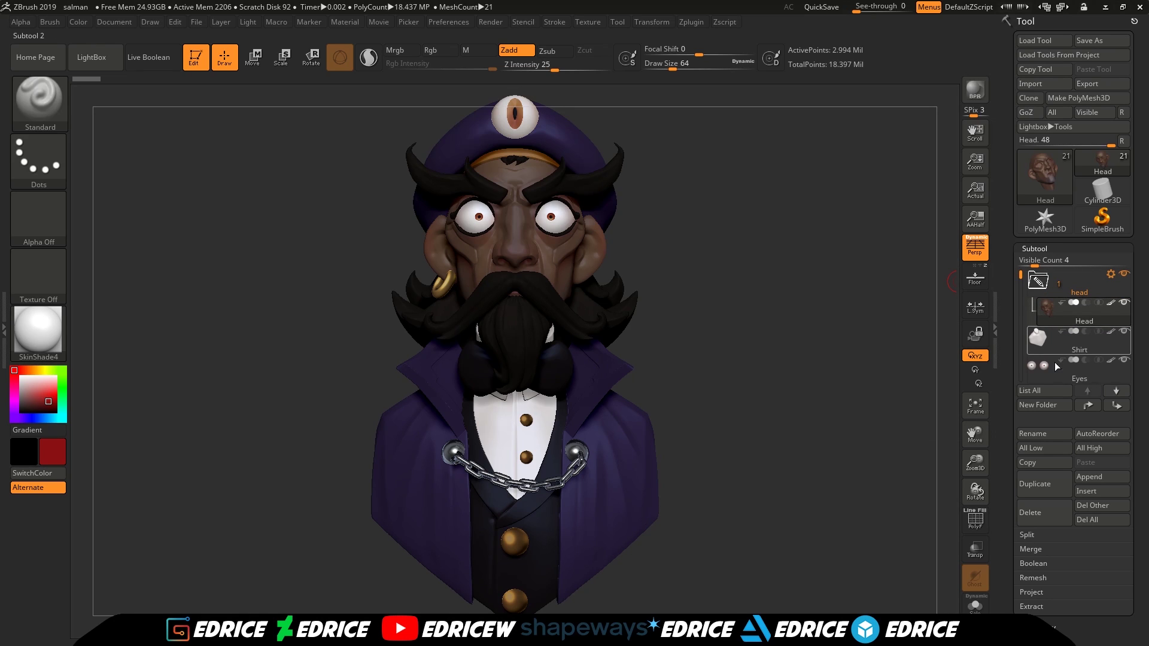
left_click(1063, 389)
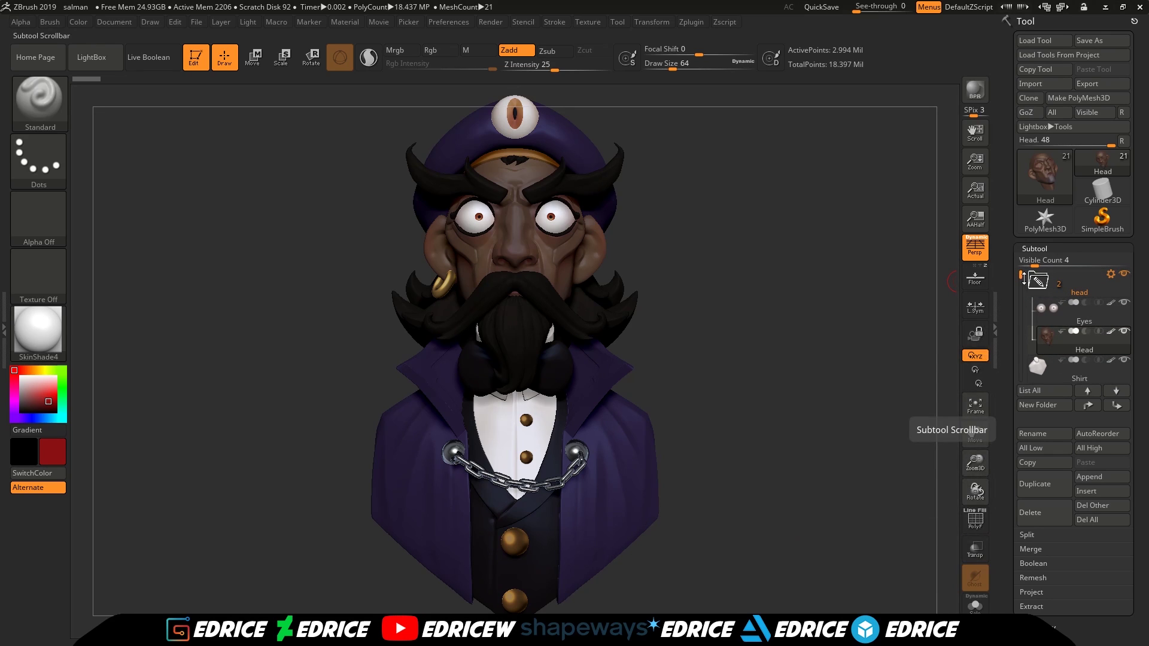
left_click_drag(1021, 276, 1023, 284)
left_click_drag(1039, 368, 1050, 273)
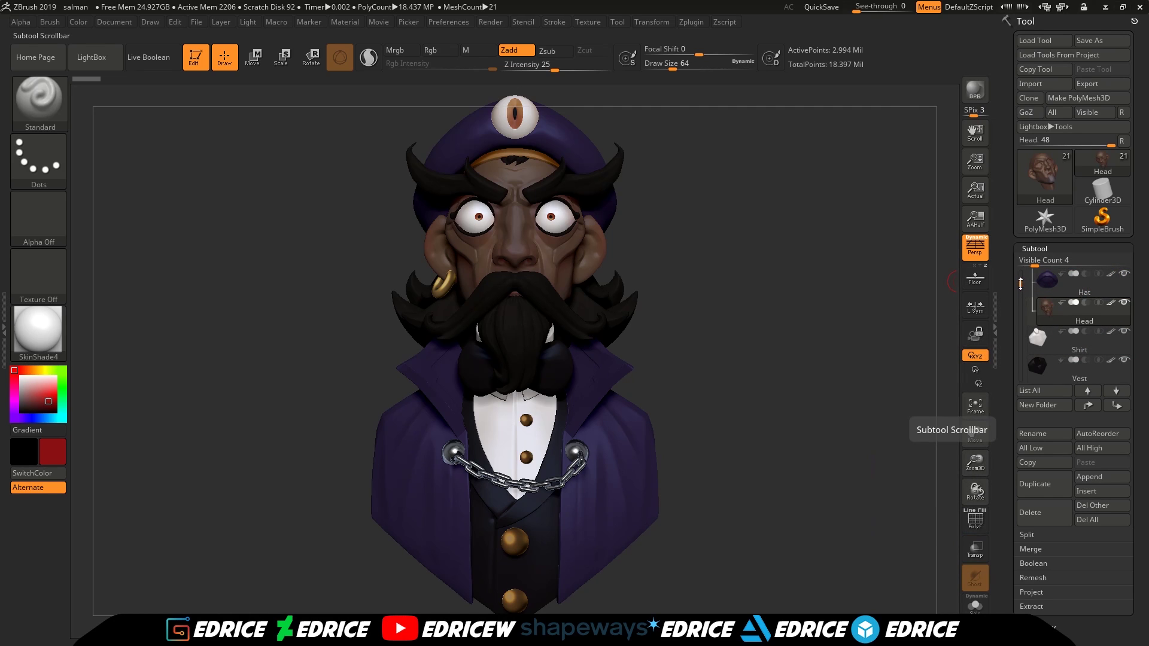
mouse_move(1054, 297)
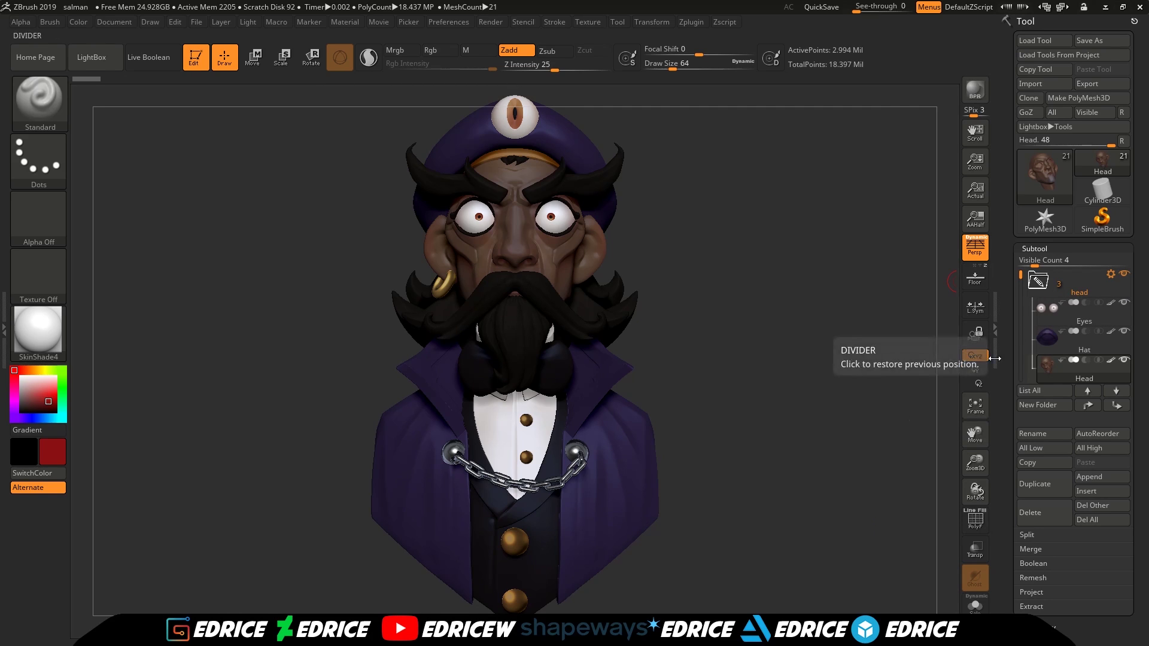
mouse_move(1112, 341)
mouse_move(1113, 279)
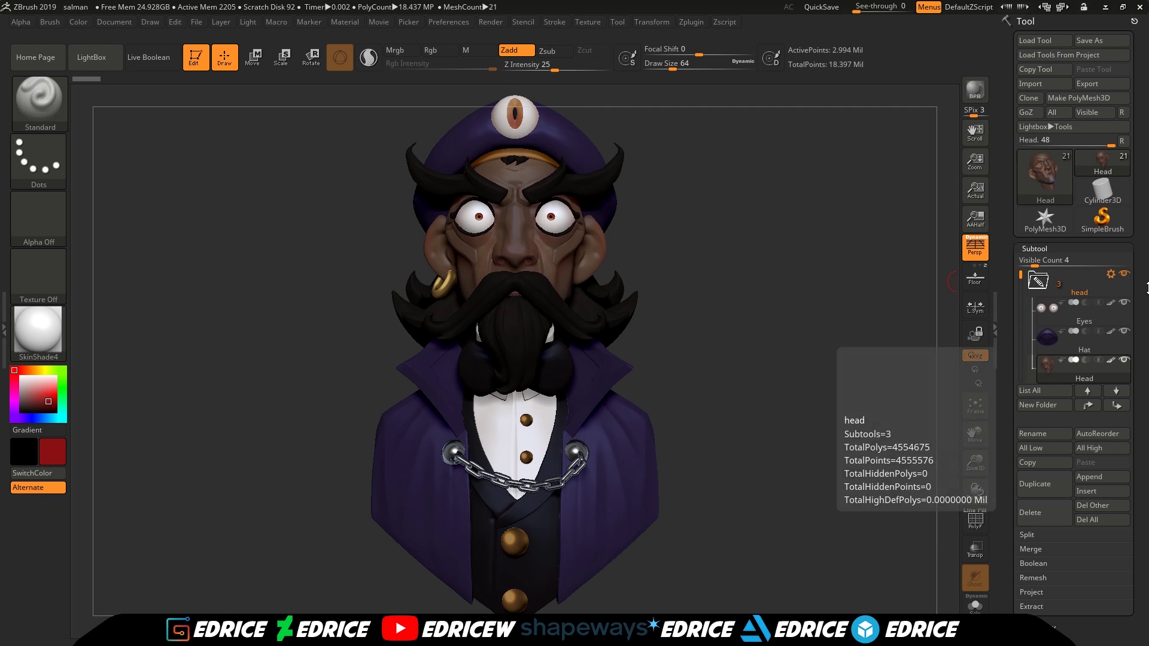
Collapse the head folder and raise Visible Count so eight subtools show, down to Chin_beard.
left_click(1111, 277)
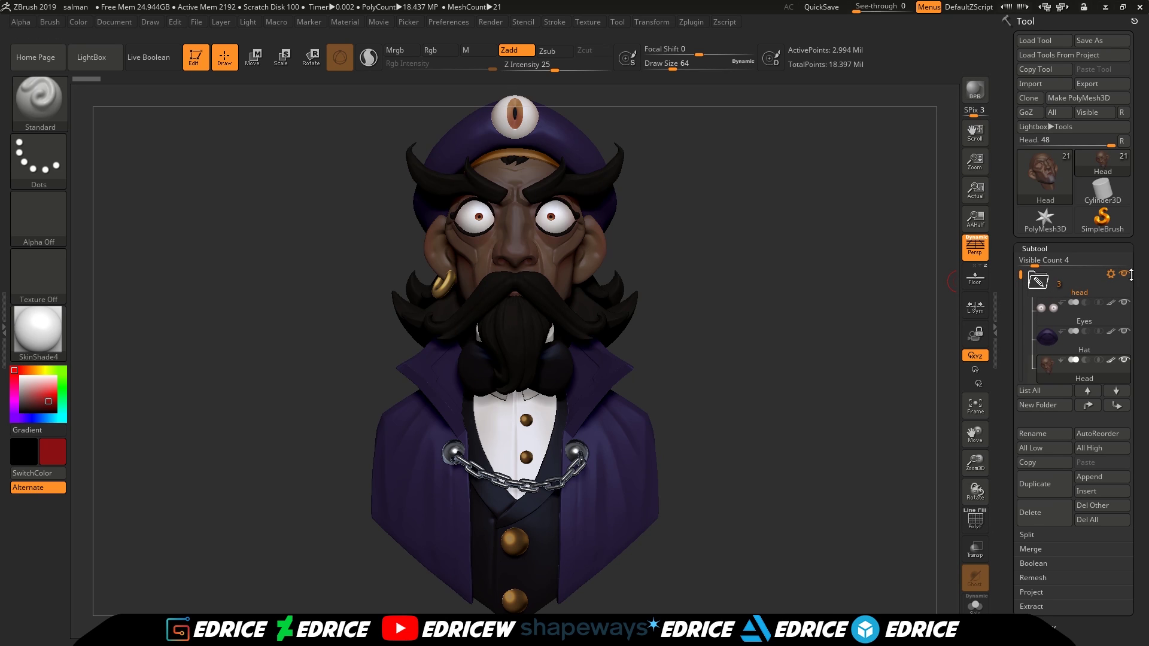
left_click(1033, 285)
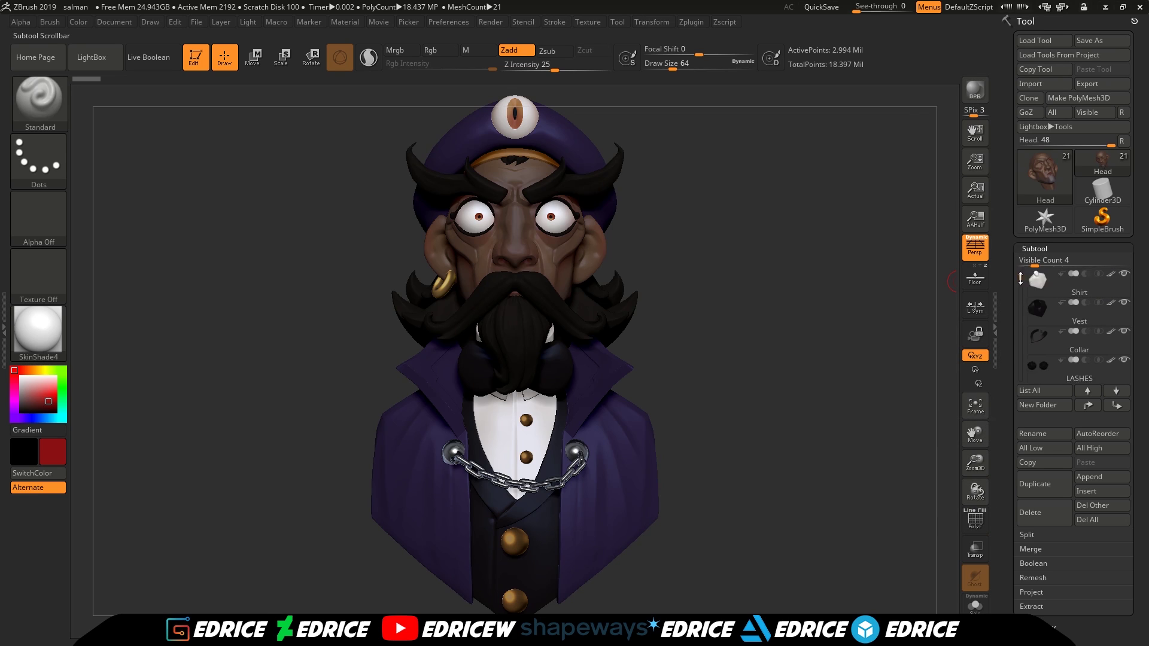
mouse_move(1034, 263)
left_mouse_down()
mouse_move(1052, 261)
mouse_move(1022, 297)
mouse_move(1022, 356)
mouse_move(1024, 251)
left_mouse_up()
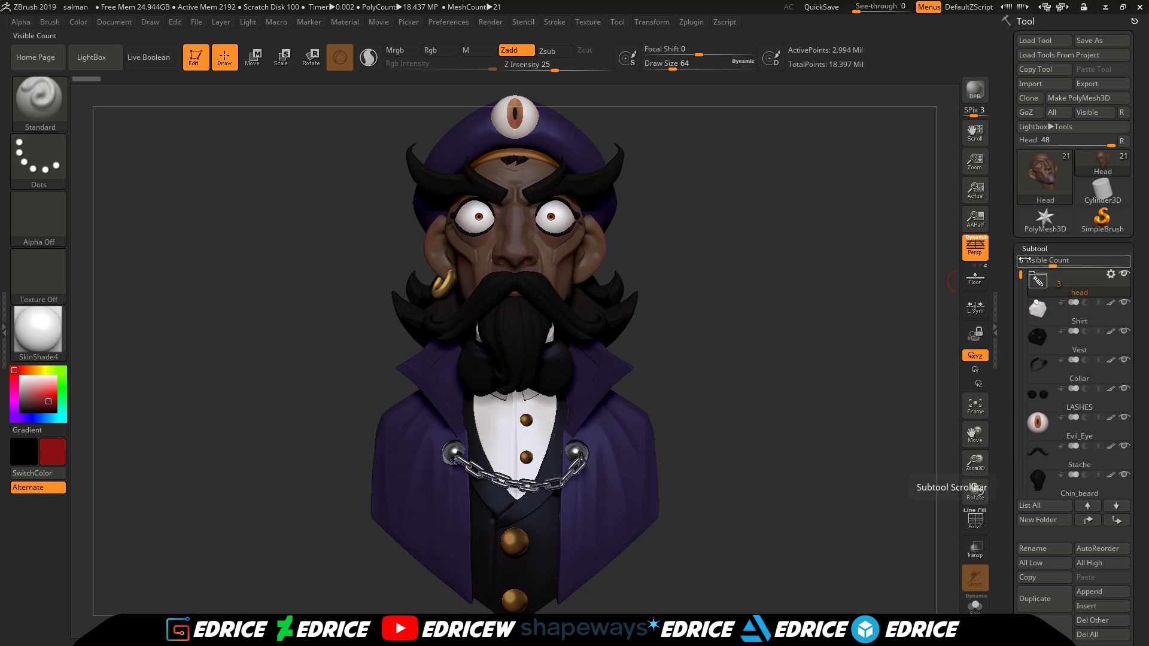
mouse_move(1094, 281)
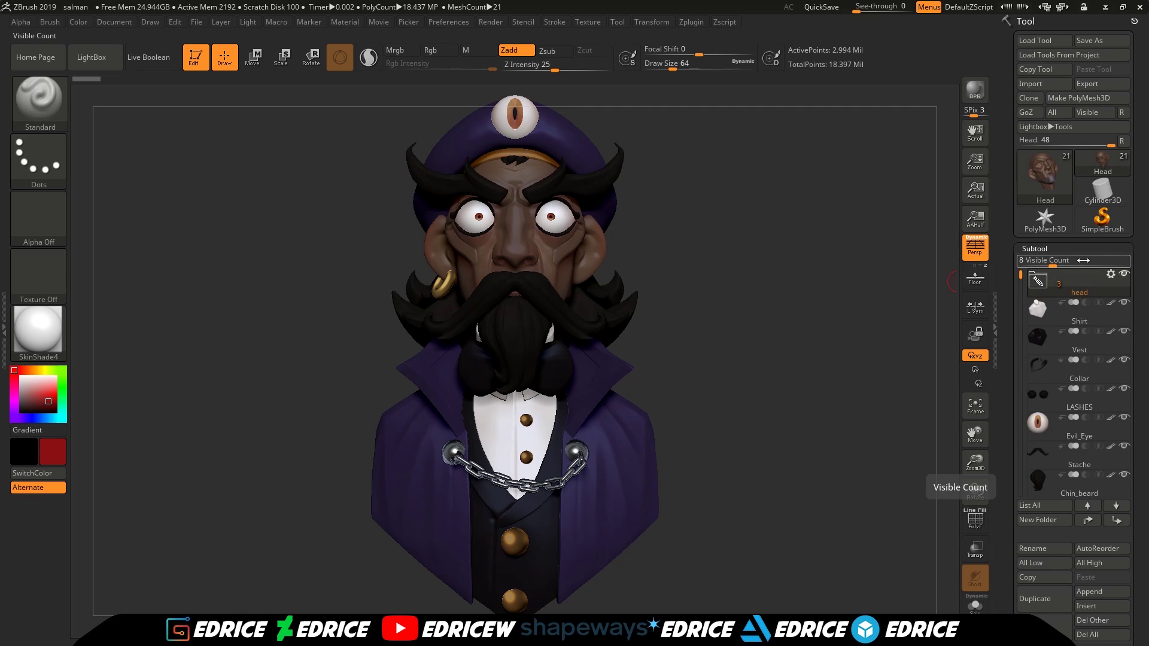
Show Geometry's ZRemesher options: Target Polygons 5, AdaptiveSize 50, Curves Strength 50, Adapt on.
left_click(1034, 249)
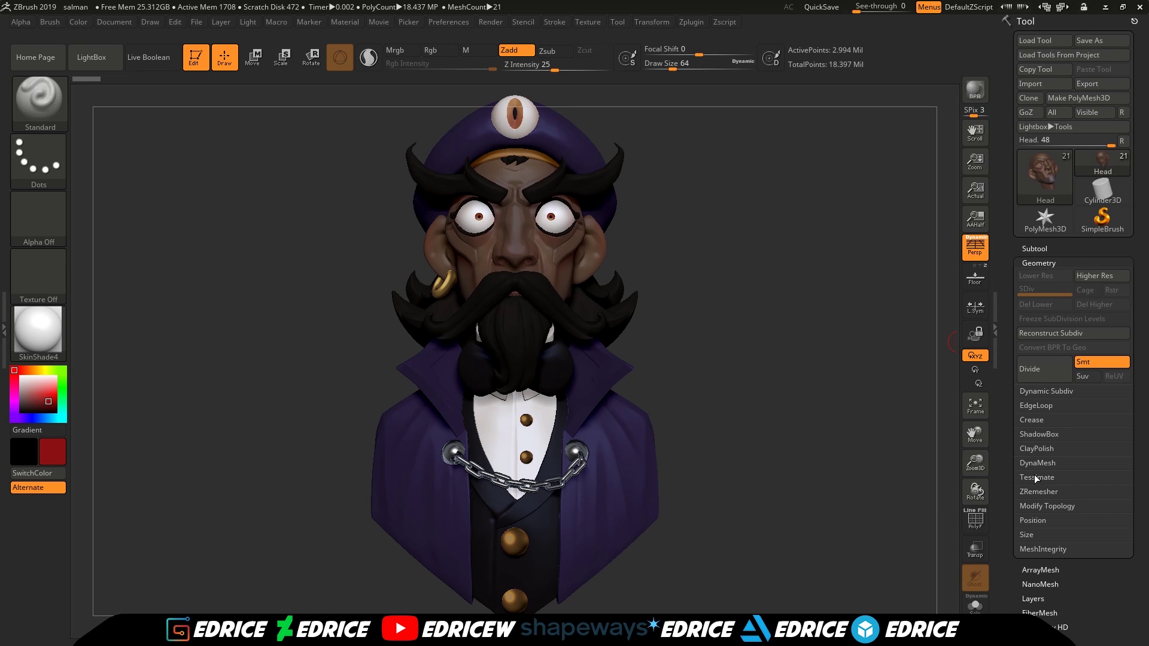
left_click(1040, 491)
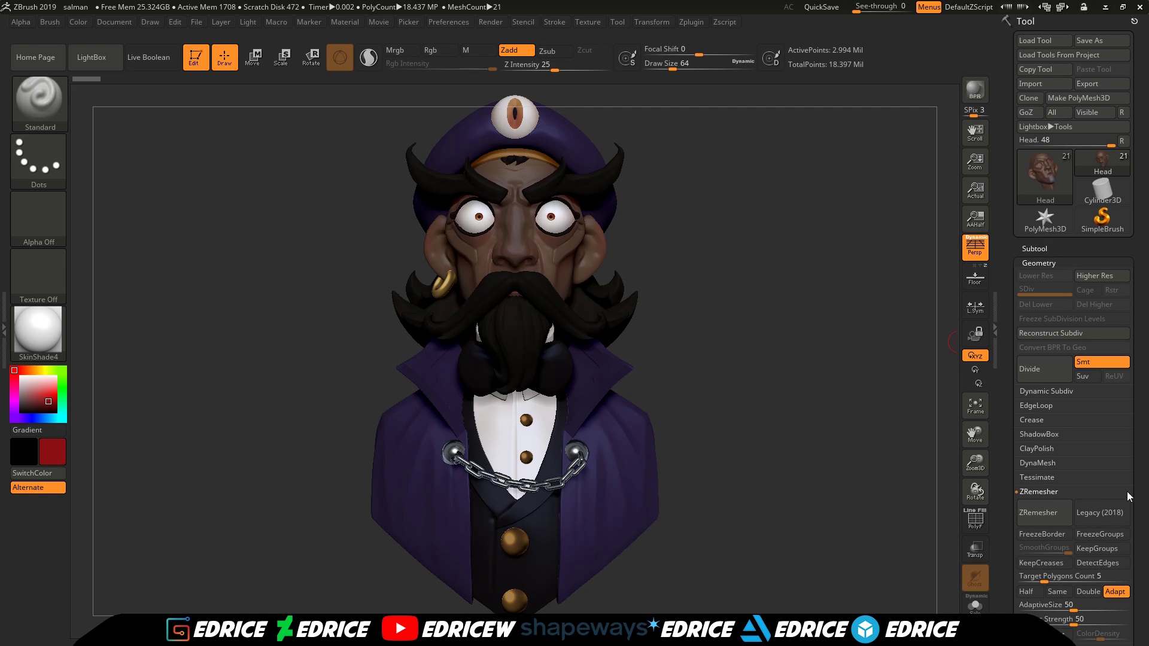
left_click_drag(1132, 499, 1130, 408)
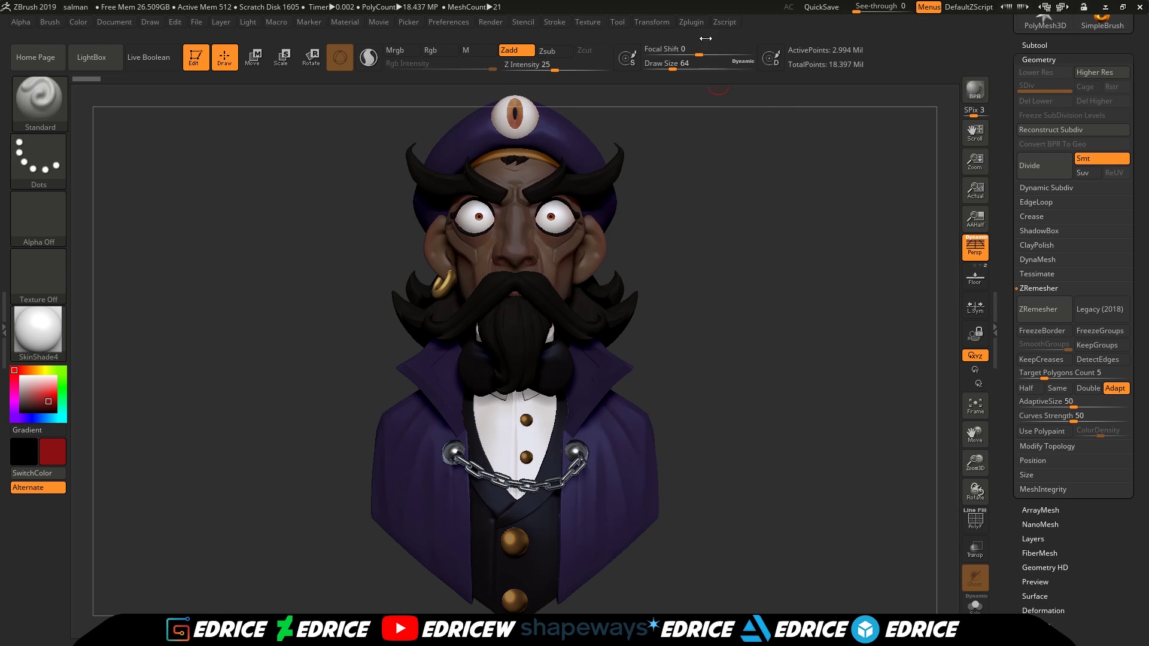
Open the Zplugin menu, expanding Intersection Masker and then the ZColor section.
left_click(693, 22)
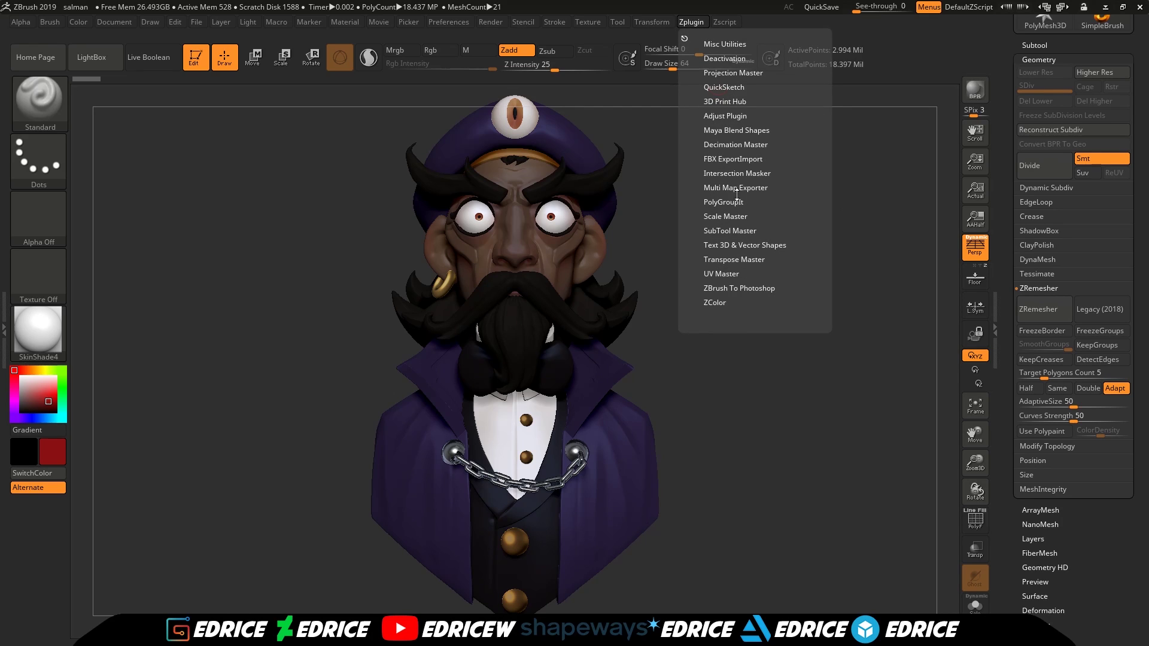
left_click(747, 174)
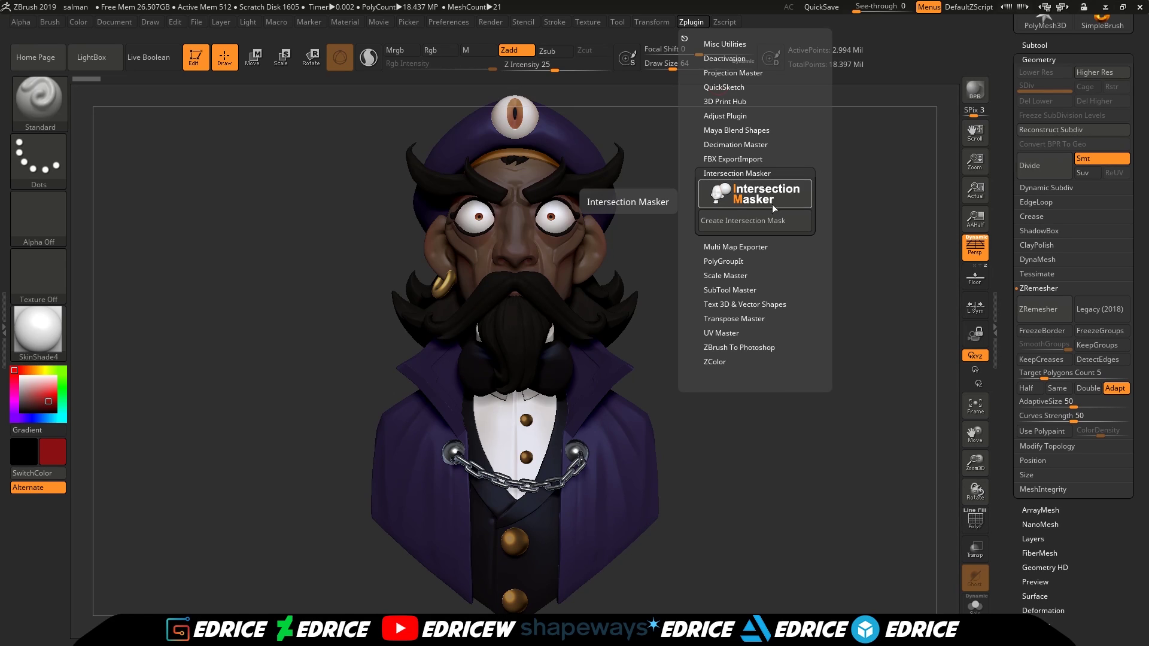
left_click(721, 362)
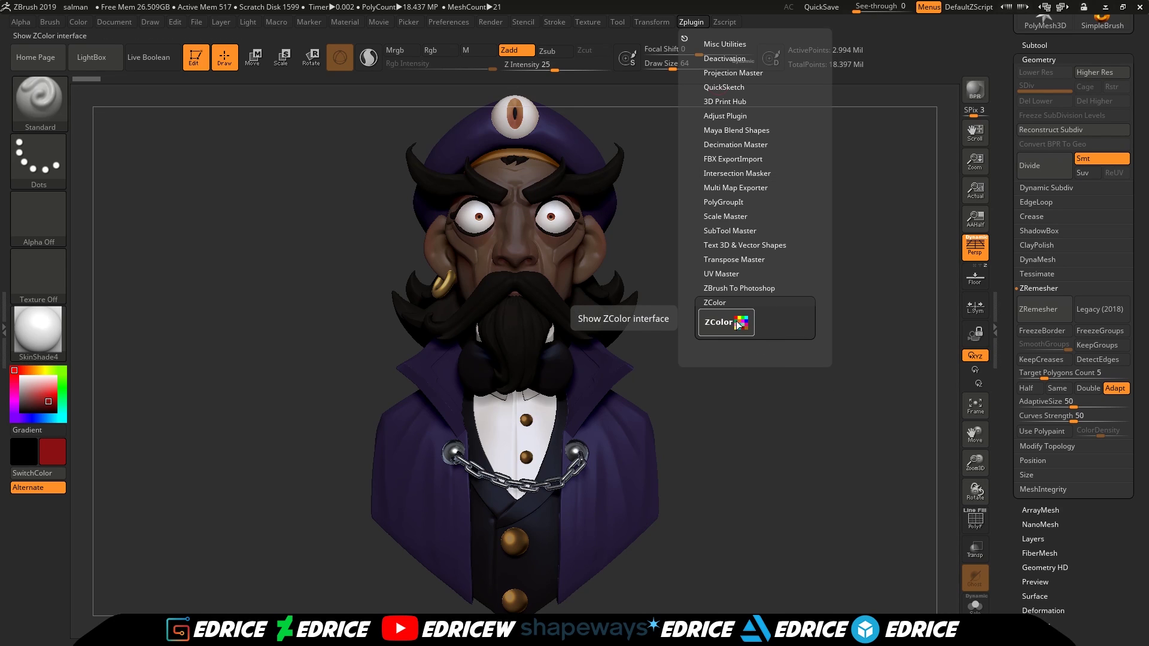
Open the ZColor window, inspect its sliders and colour wheel, then close it.
left_click(737, 325)
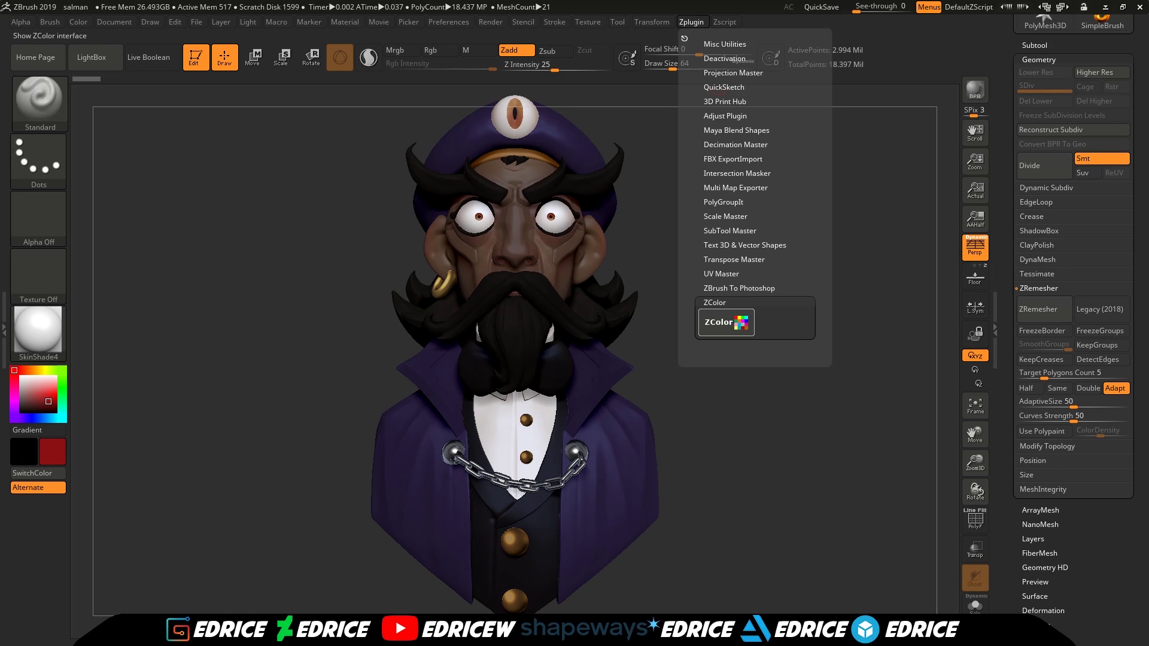
left_click_drag(813, 379, 384, 169)
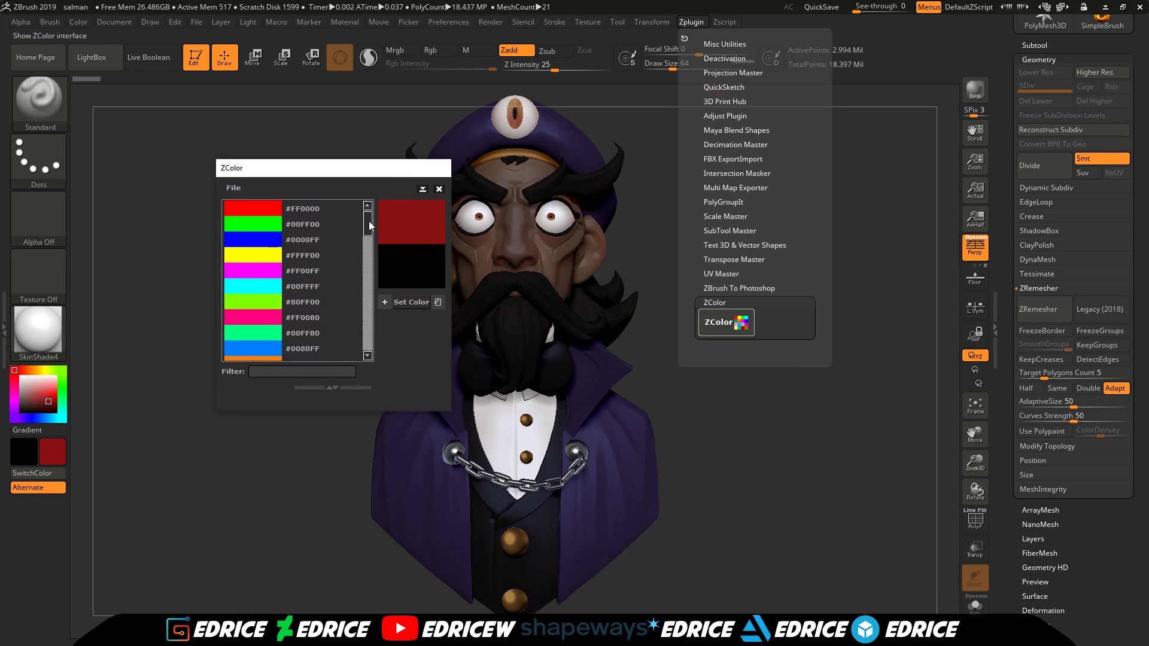
left_click_drag(369, 227, 368, 316)
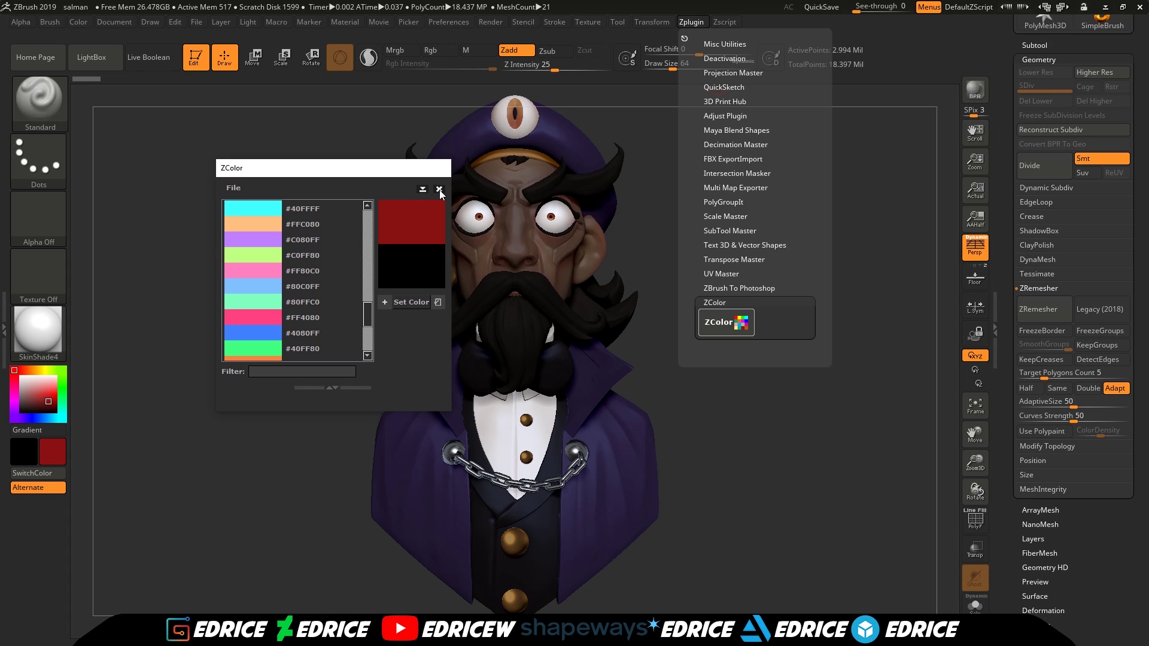
left_click(343, 389)
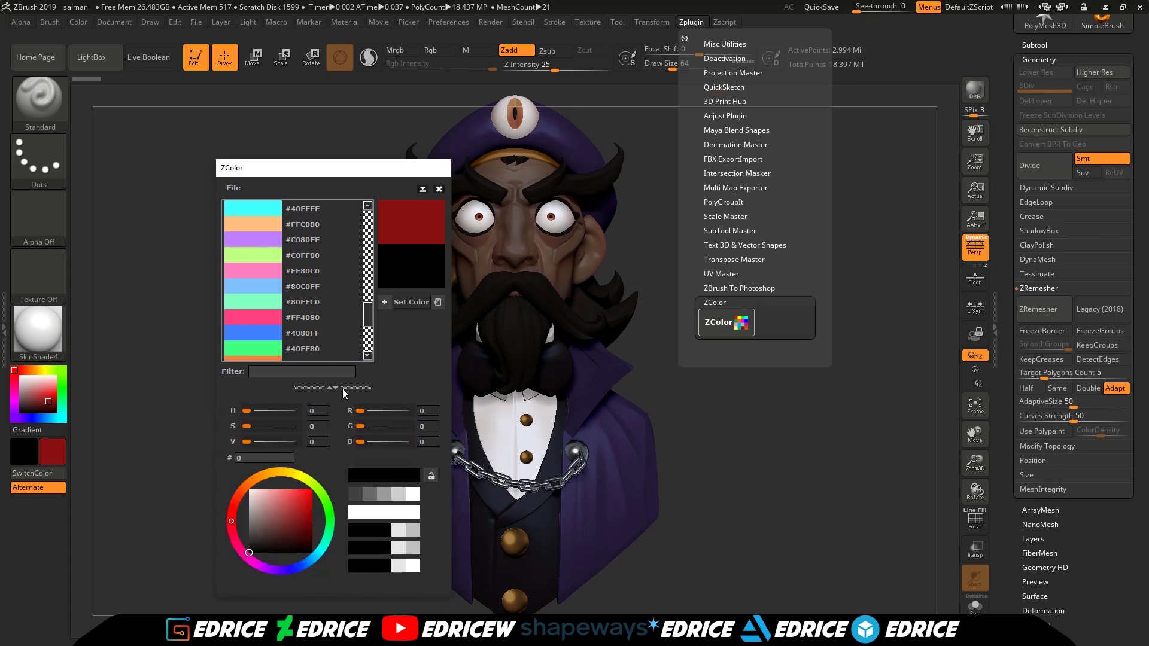
left_click_drag(383, 167, 361, 106)
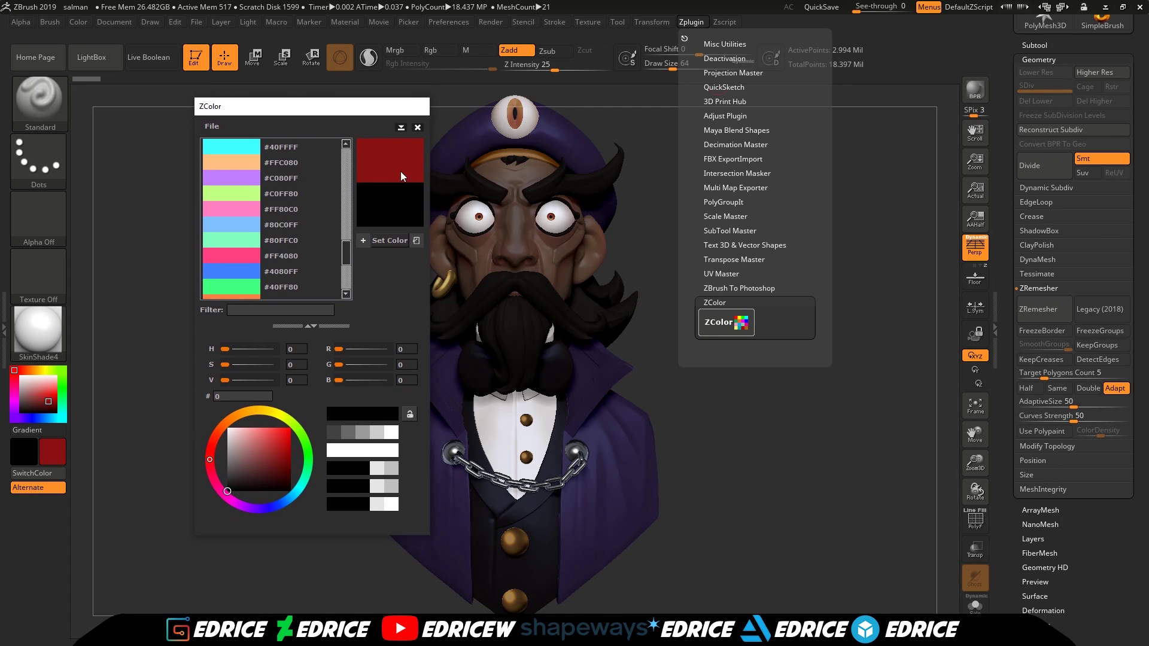
left_click(418, 128)
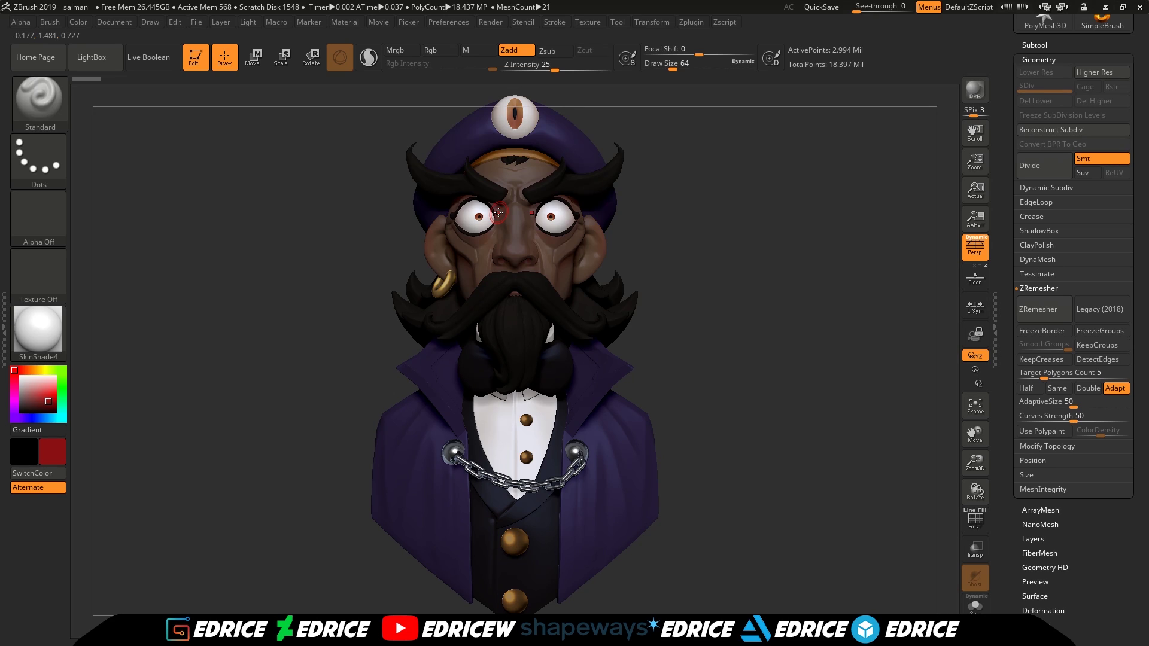
Try the Draw focal length presets from 18 mm upward, settling on 85 mm.
left_click(151, 22)
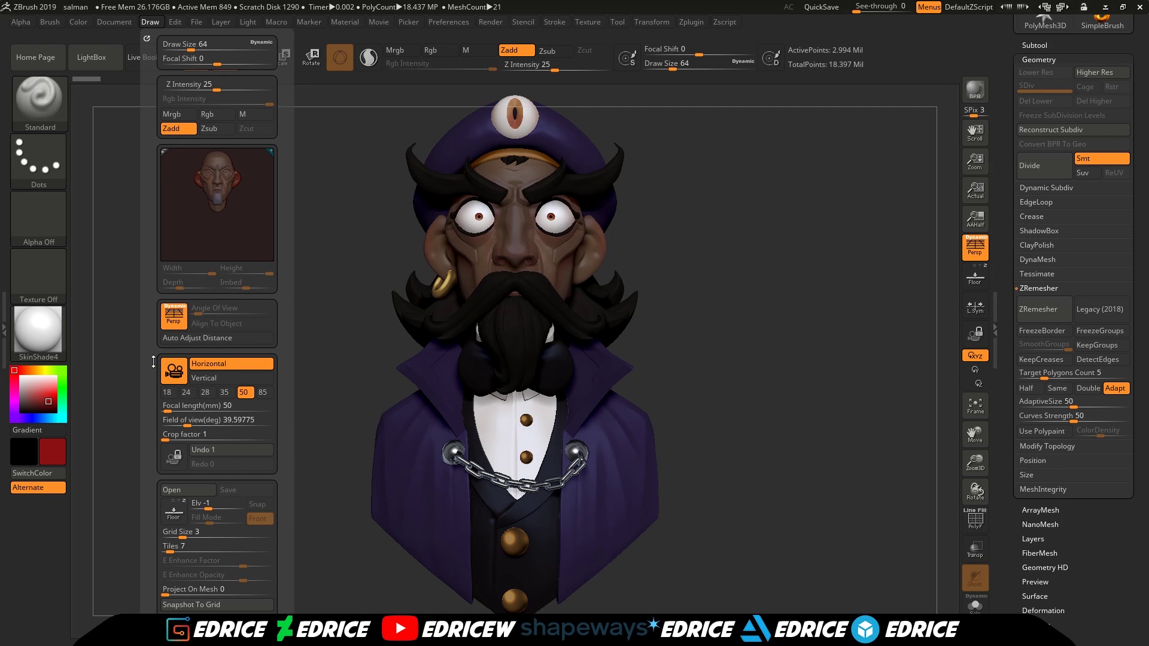
left_click(260, 394)
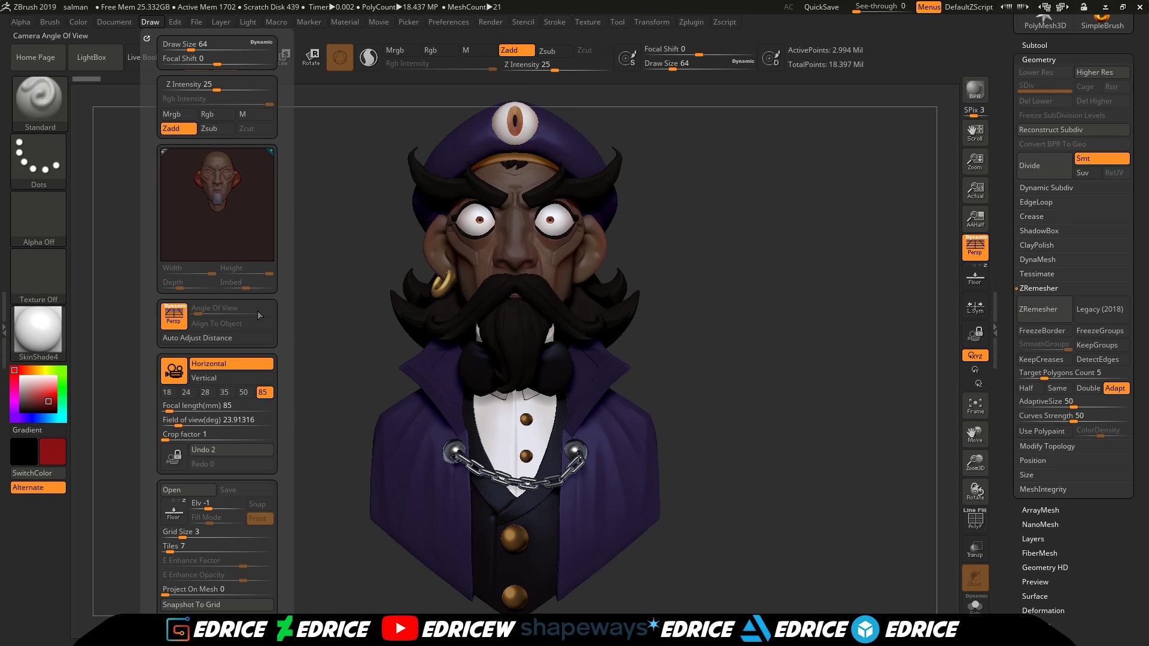
left_click(168, 393)
left_click(186, 393)
left_click(205, 392)
left_click(224, 392)
left_click(245, 393)
left_click(263, 394)
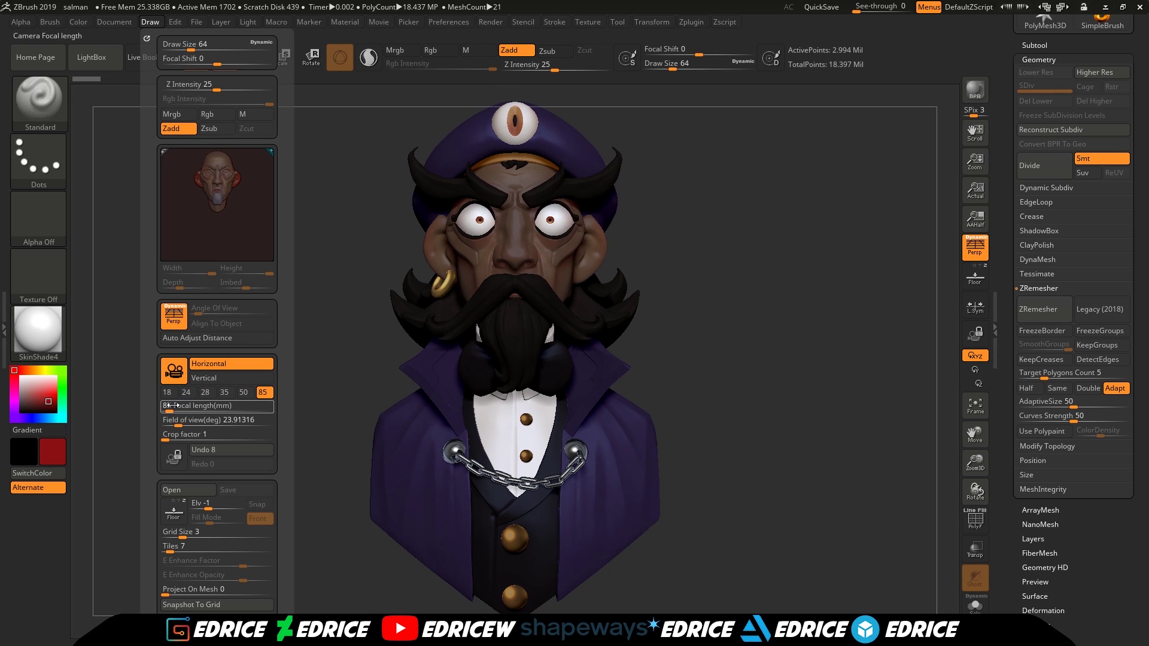
left_click_drag(174, 407, 198, 406)
left_click(264, 394)
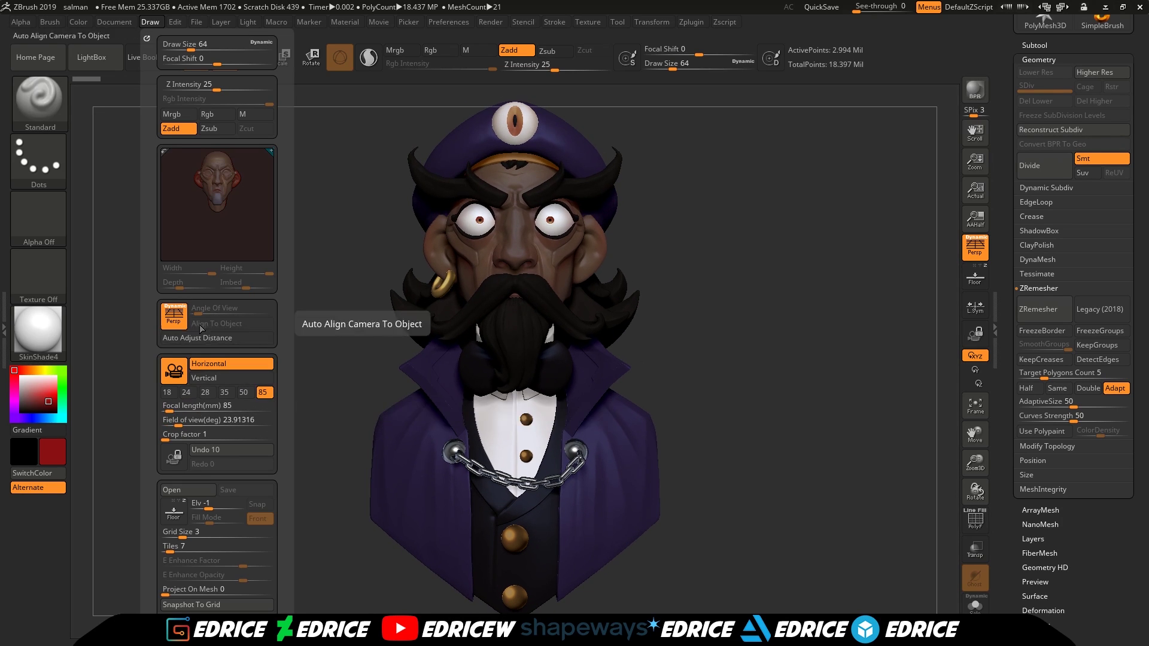
Store the current straight-on view as a camera named 'Front'.
left_click(145, 21)
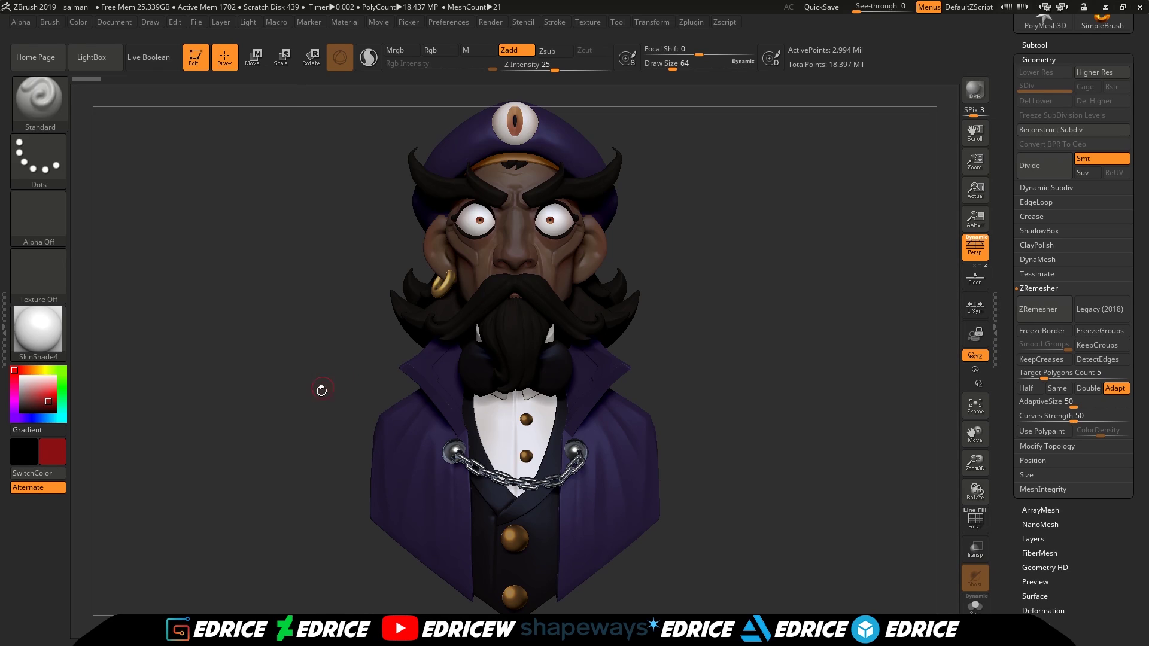
left_click(150, 23)
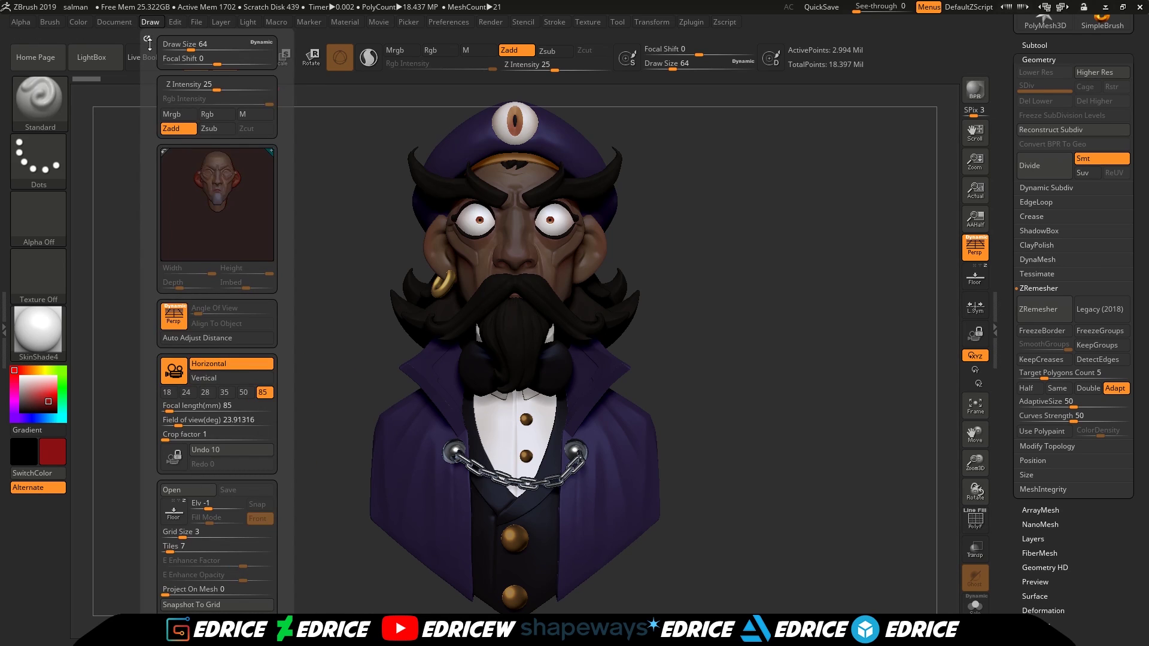
left_click_drag(282, 596, 278, 324)
left_click(193, 436)
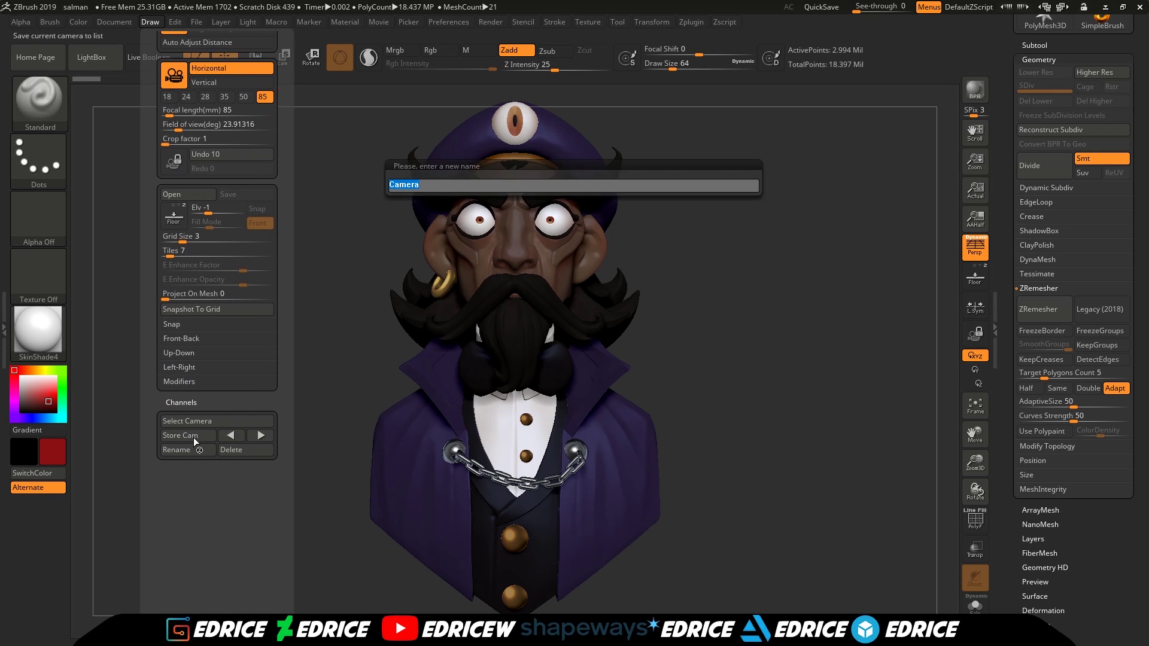
type("Front")
key("Return")
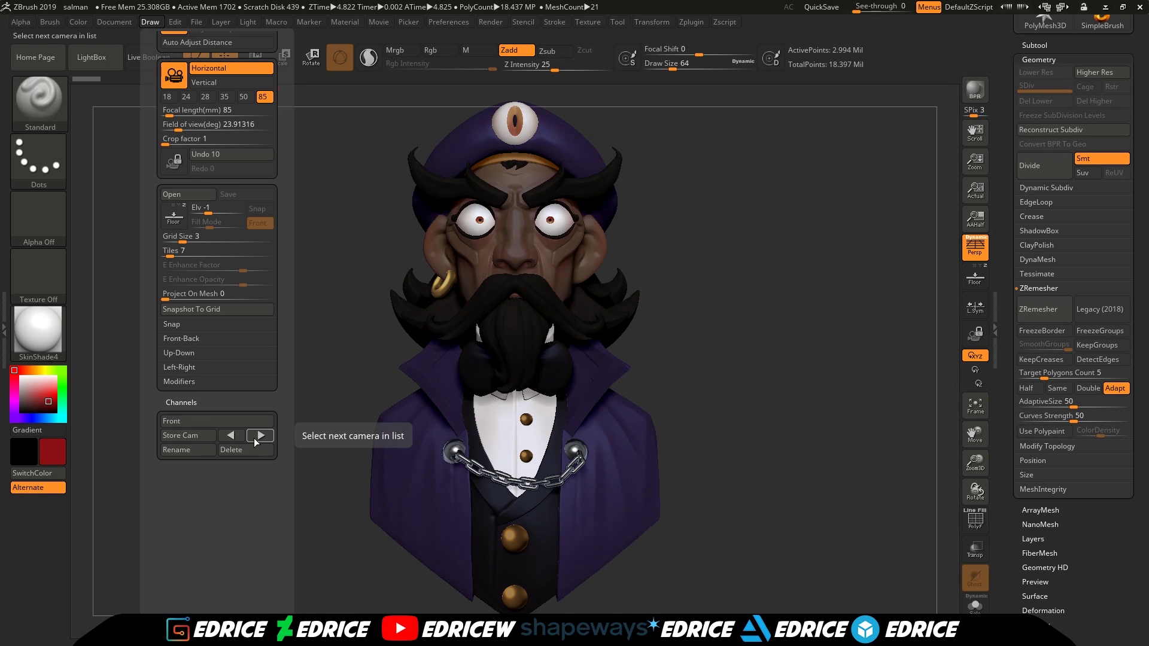
Orbit to a three-quarter view, set 35 mm focal length, and store it as camera '34'.
mouse_move(795, 474)
left_mouse_down()
mouse_move(824, 485)
mouse_move(810, 474)
left_mouse_up()
left_click(149, 22)
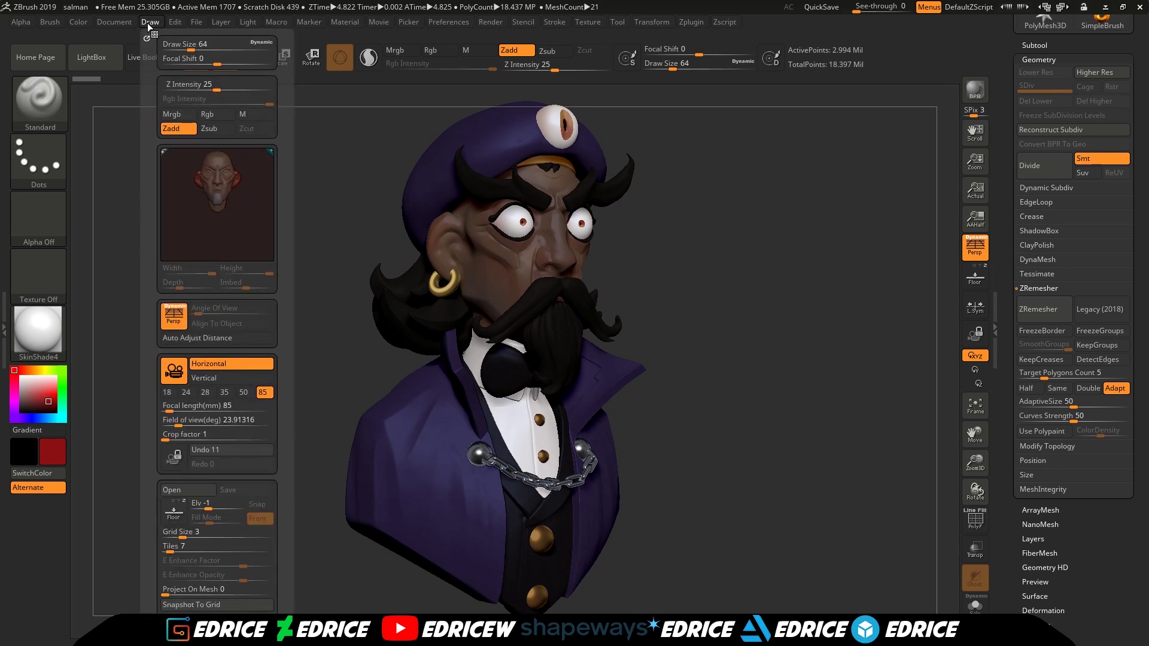
left_click(226, 394)
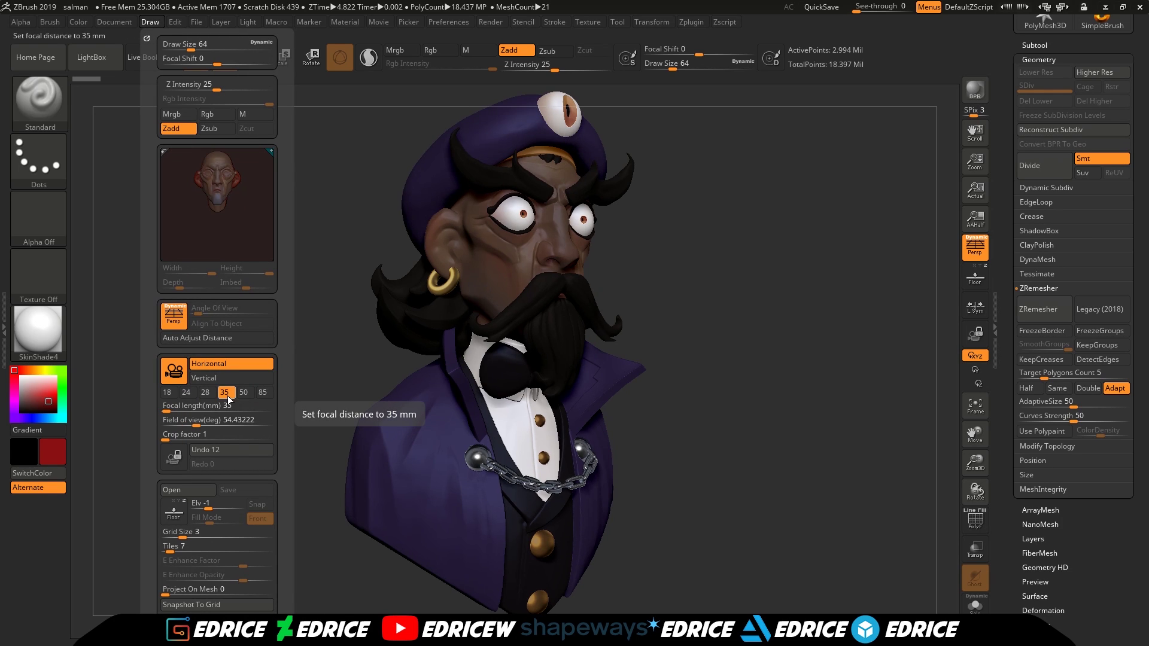
left_click_drag(276, 574, 285, 428)
left_click(200, 523)
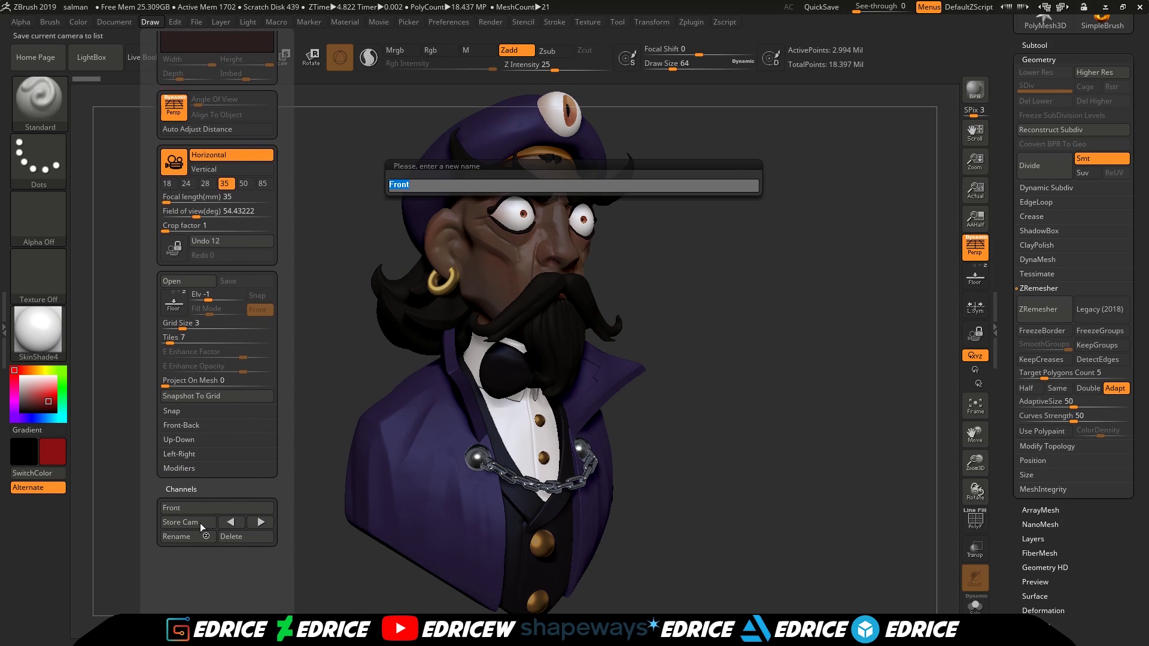
type("34")
key("Return")
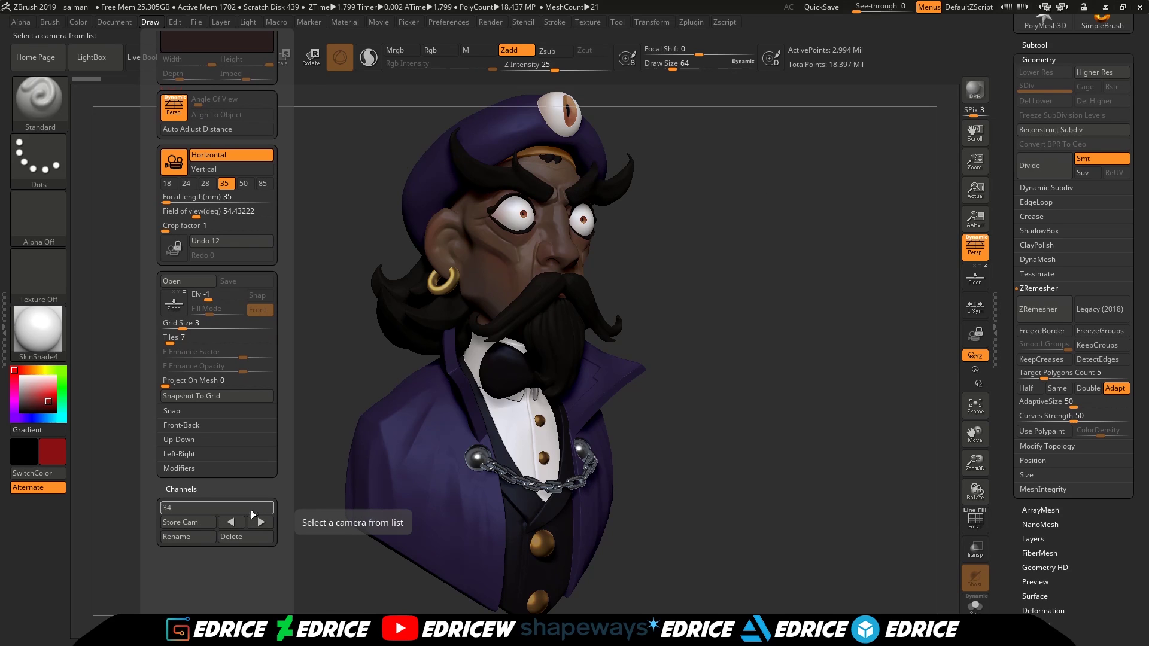
Cycle between the stored cameras, ending on the Front camera.
left_click(238, 522)
left_click(255, 525)
left_click(238, 522)
left_click(249, 525)
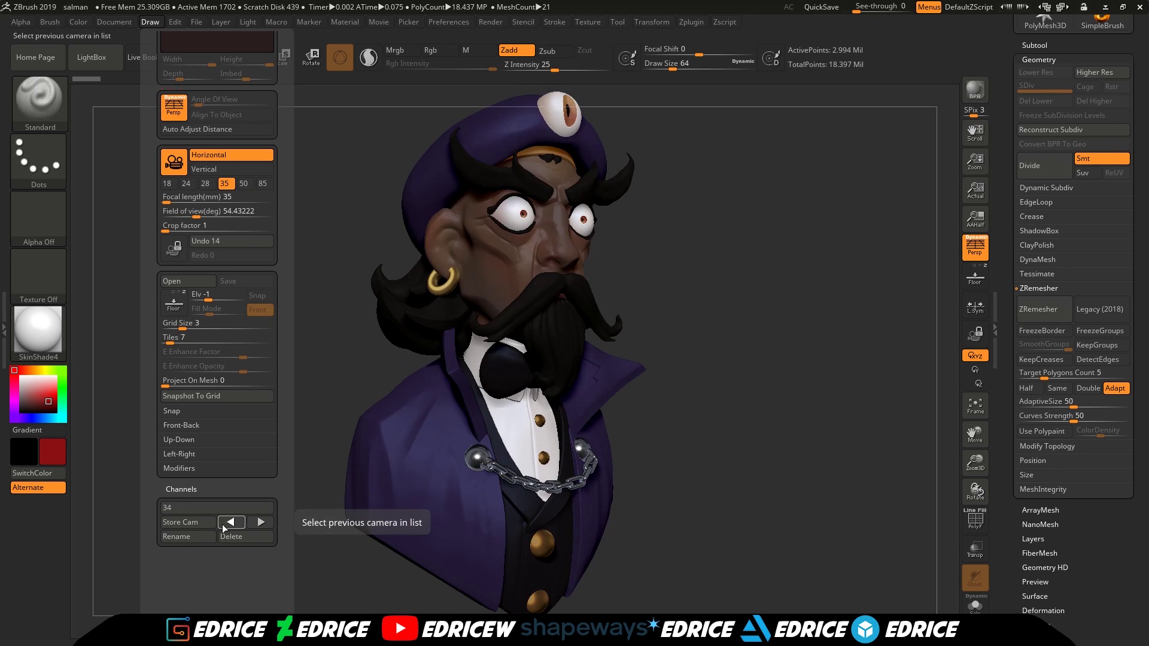
left_click(222, 525)
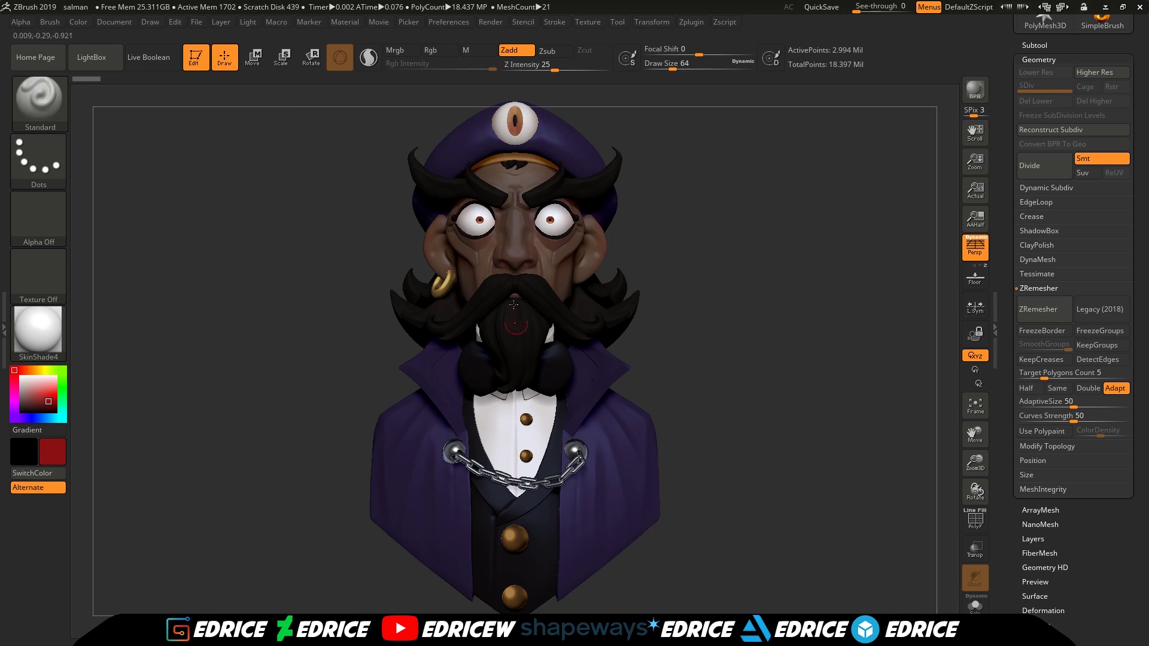
left_click(701, 24)
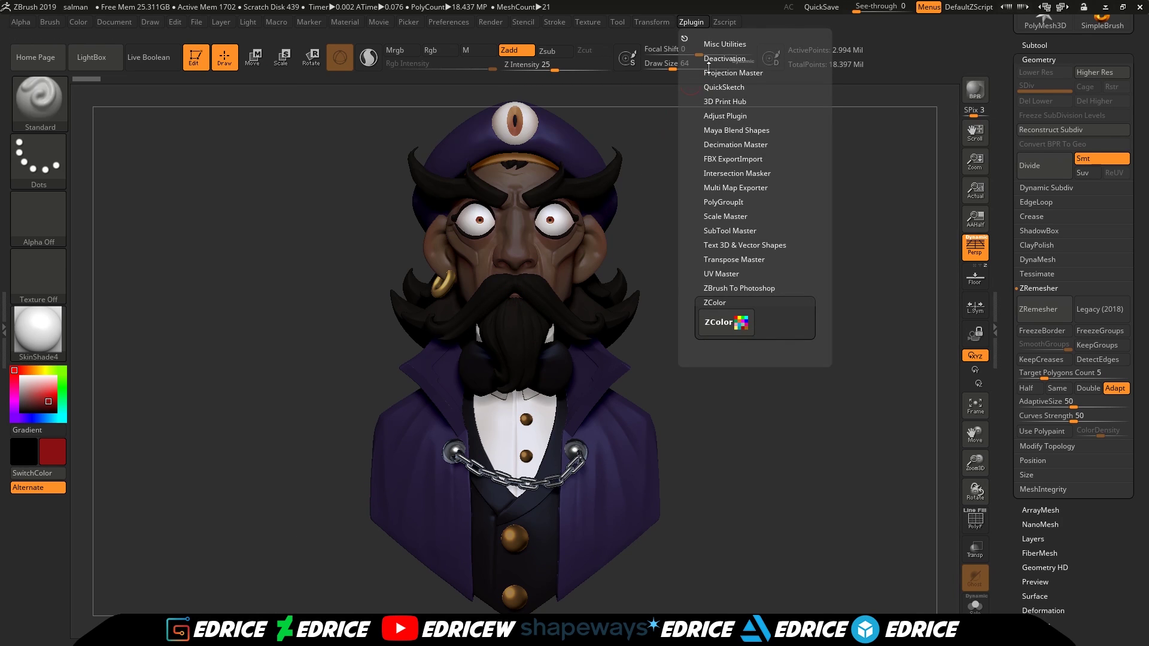
left_click(723, 158)
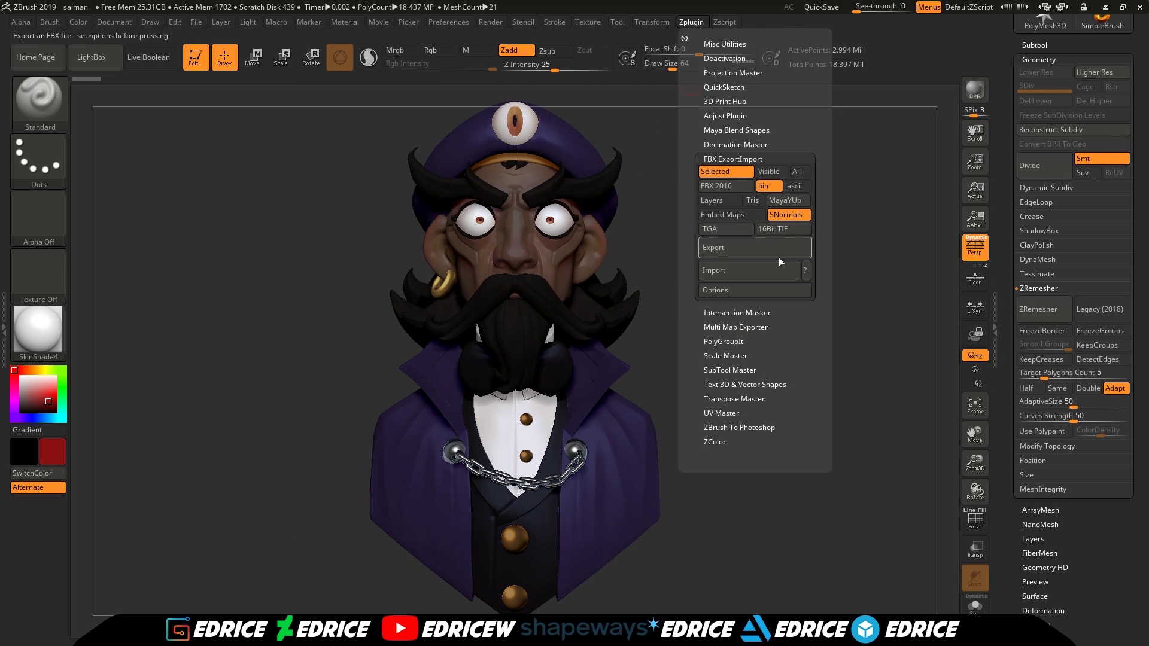
left_click(782, 291)
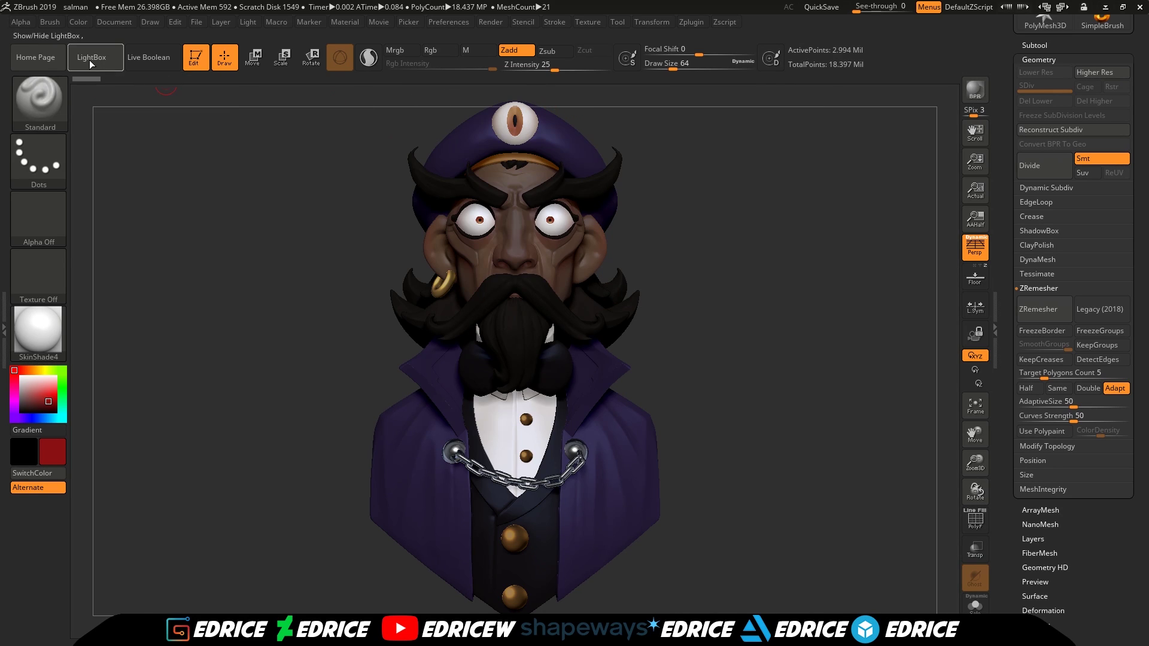
Load the LineRender_diag.ZRP preset from LightBox RenderSet and BPR-render the bust.
left_click(91, 59)
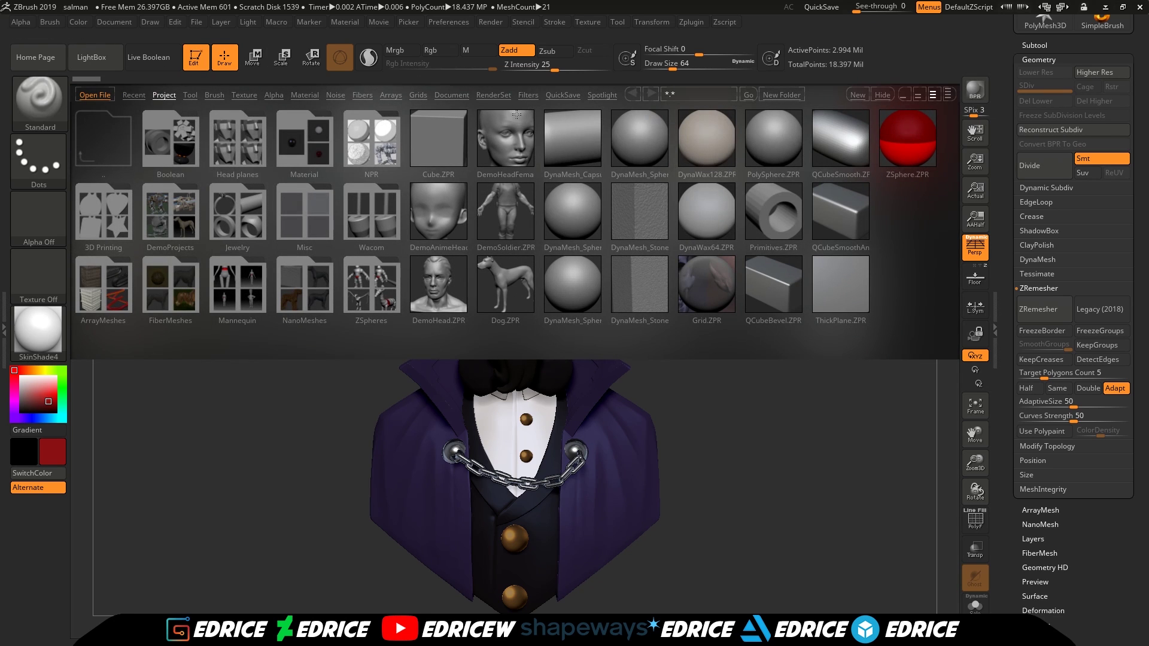
left_click(494, 95)
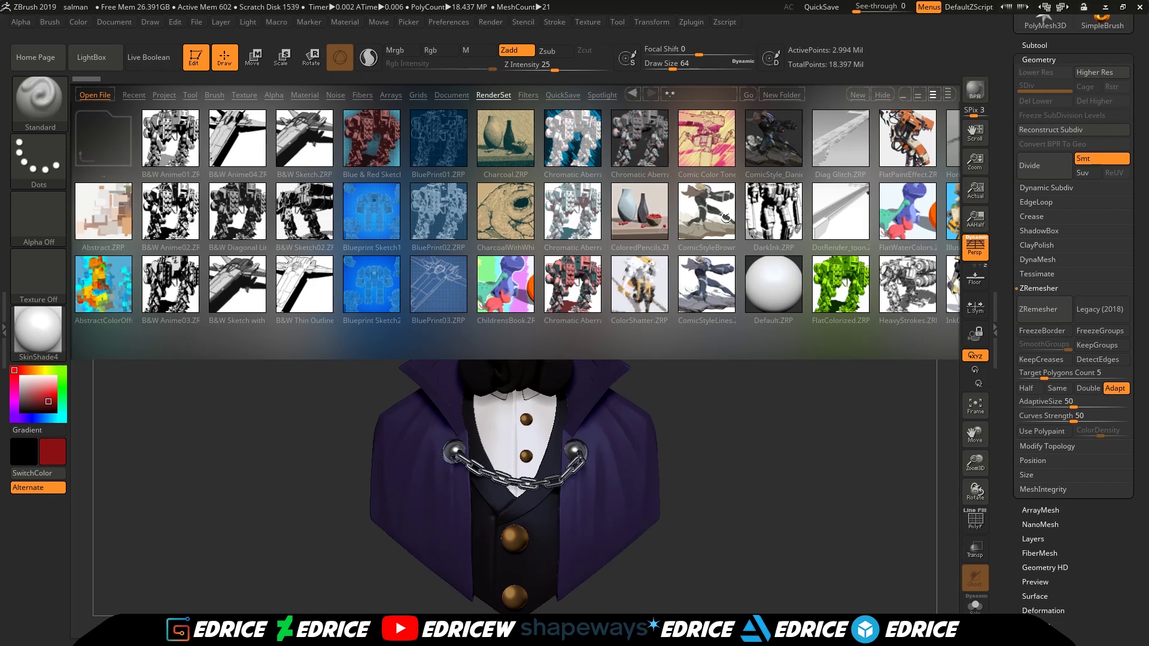
left_click(637, 220)
scroll(490, 227, "down", 4)
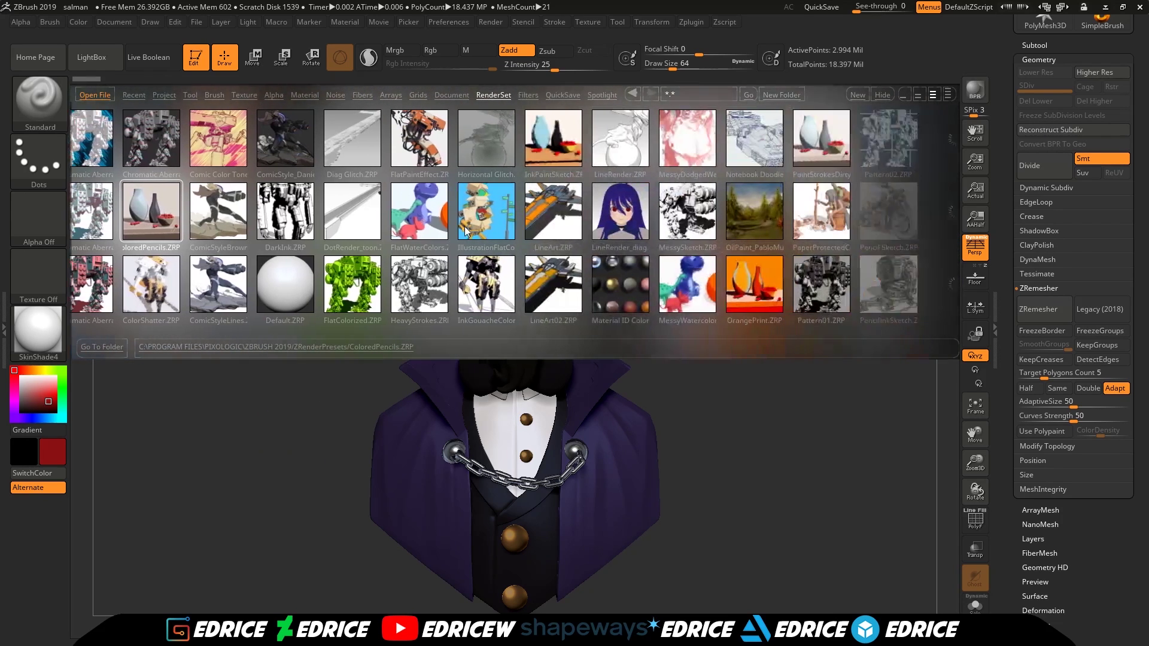
double_click(438, 220)
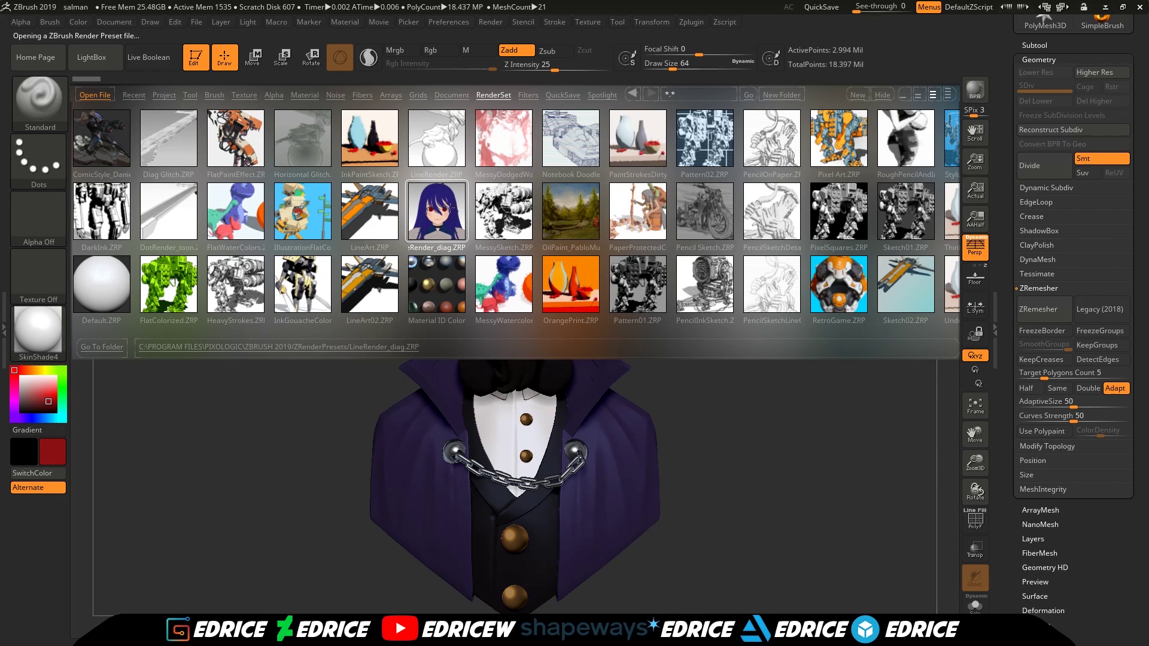
left_click(975, 91)
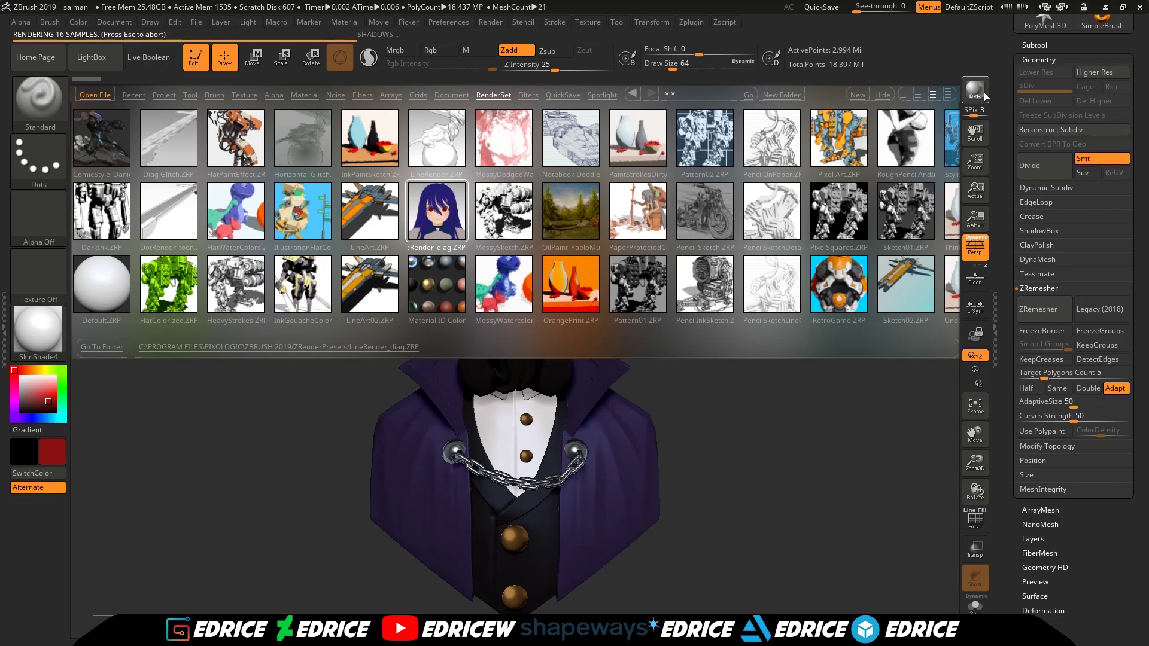
left_click(92, 57)
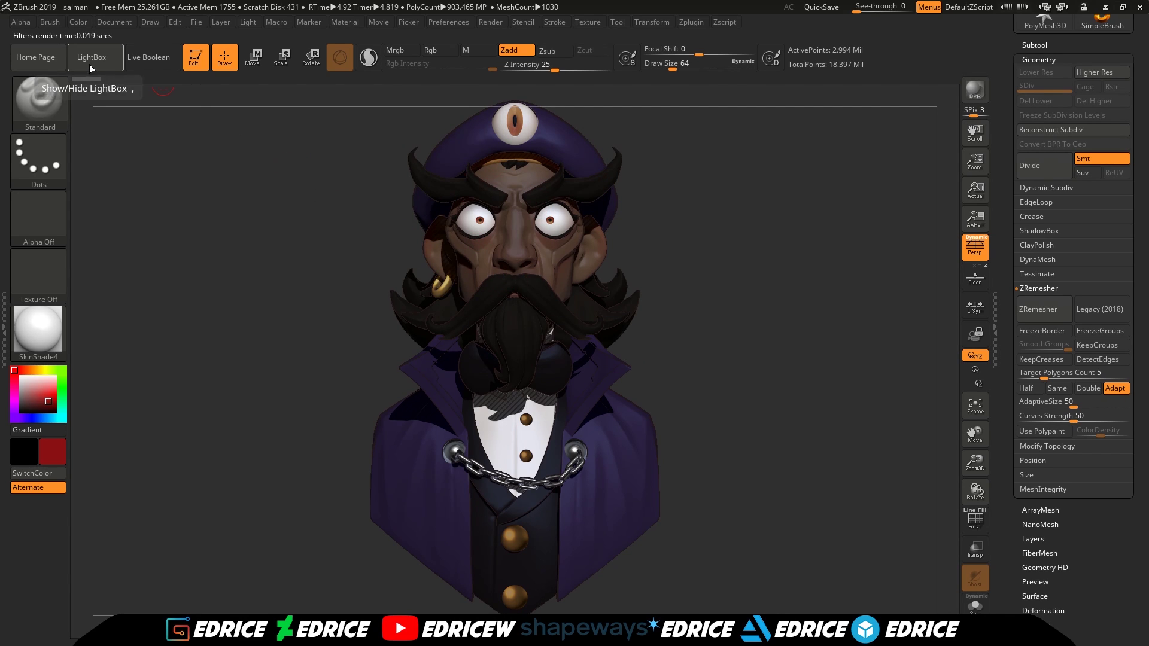
Apply the ComicStyleLines render preset and view the result.
left_click(92, 57)
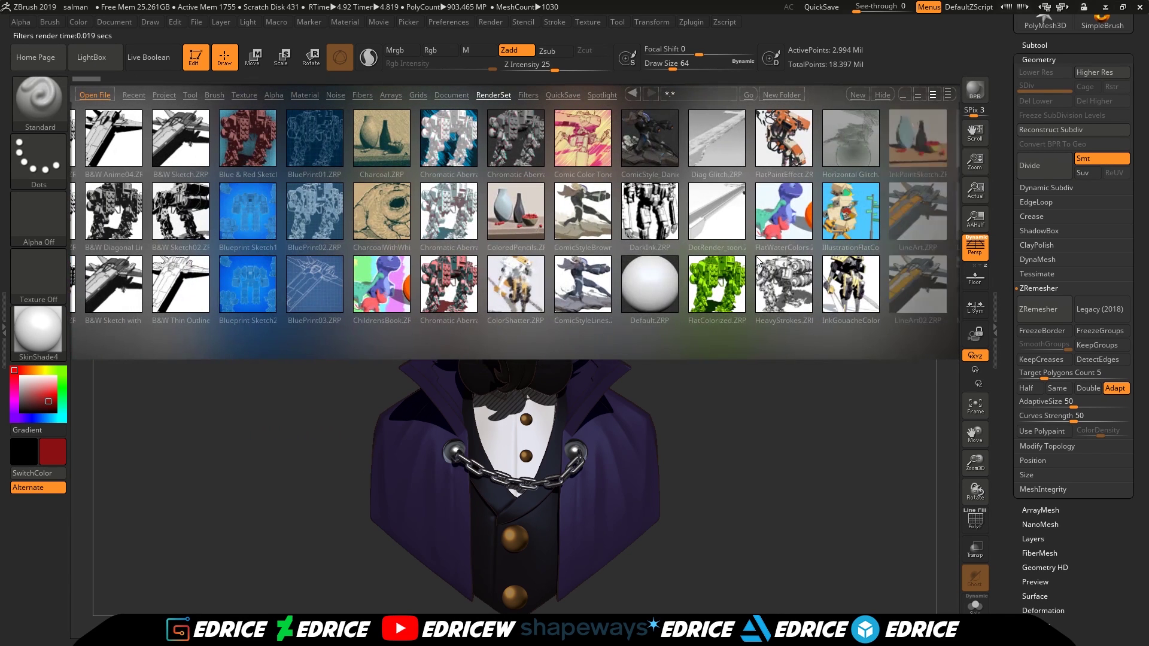
left_click_drag(687, 282, 544, 285)
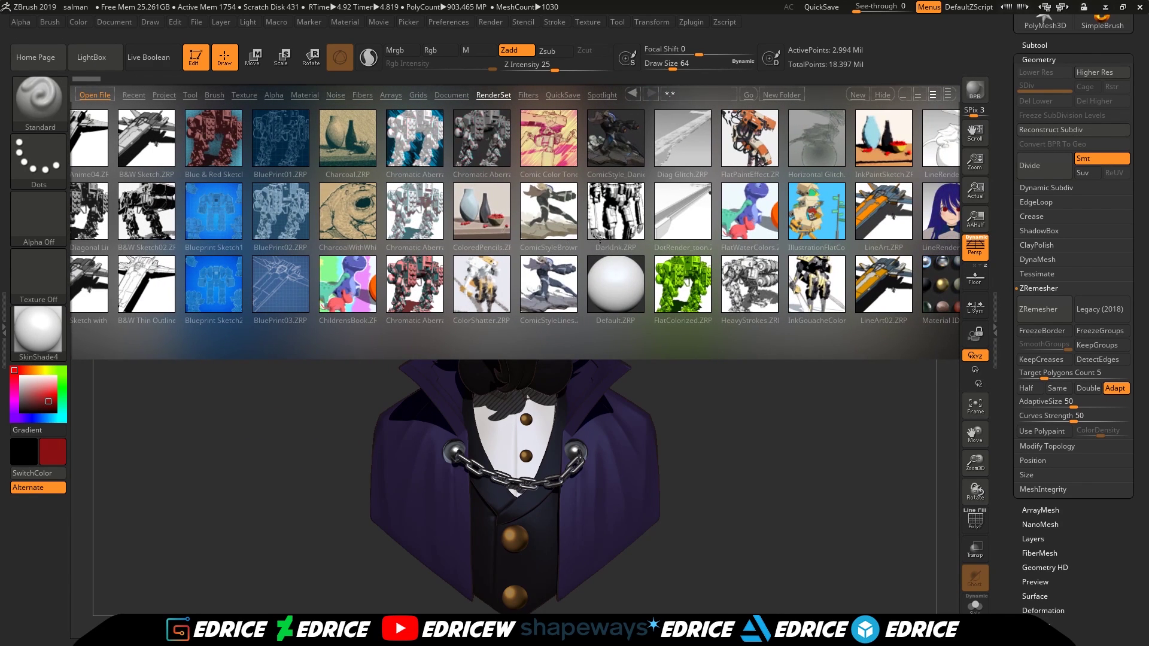
scroll(553, 269, "down", 5)
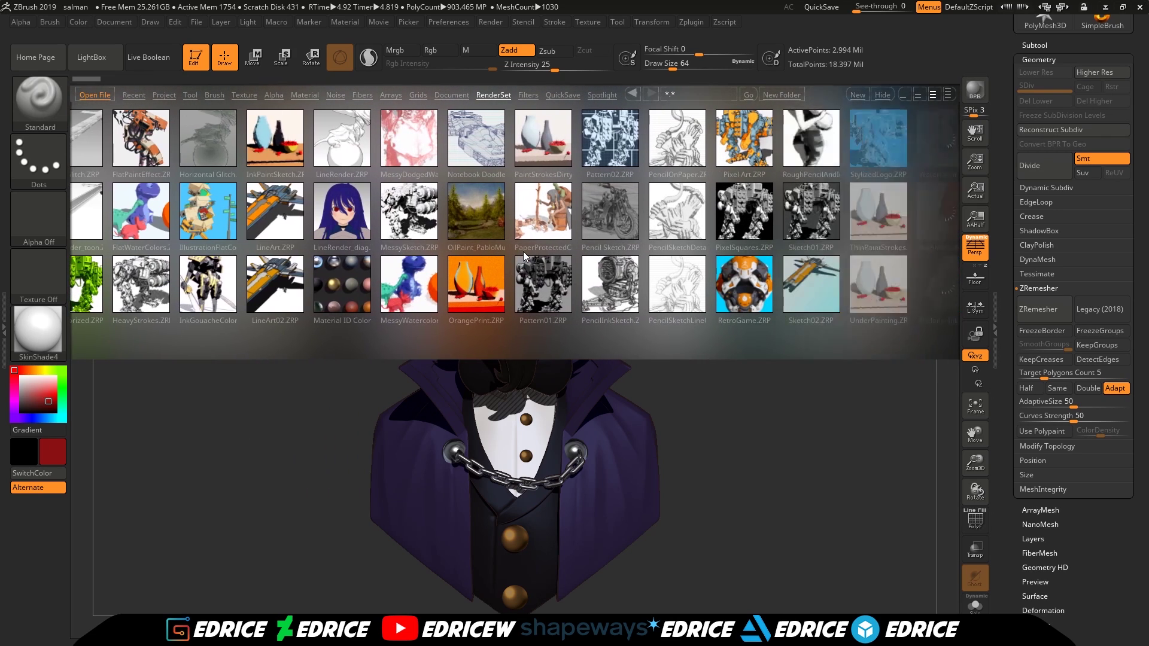
scroll(598, 248, "up", 3)
scroll(656, 248, "up", 1)
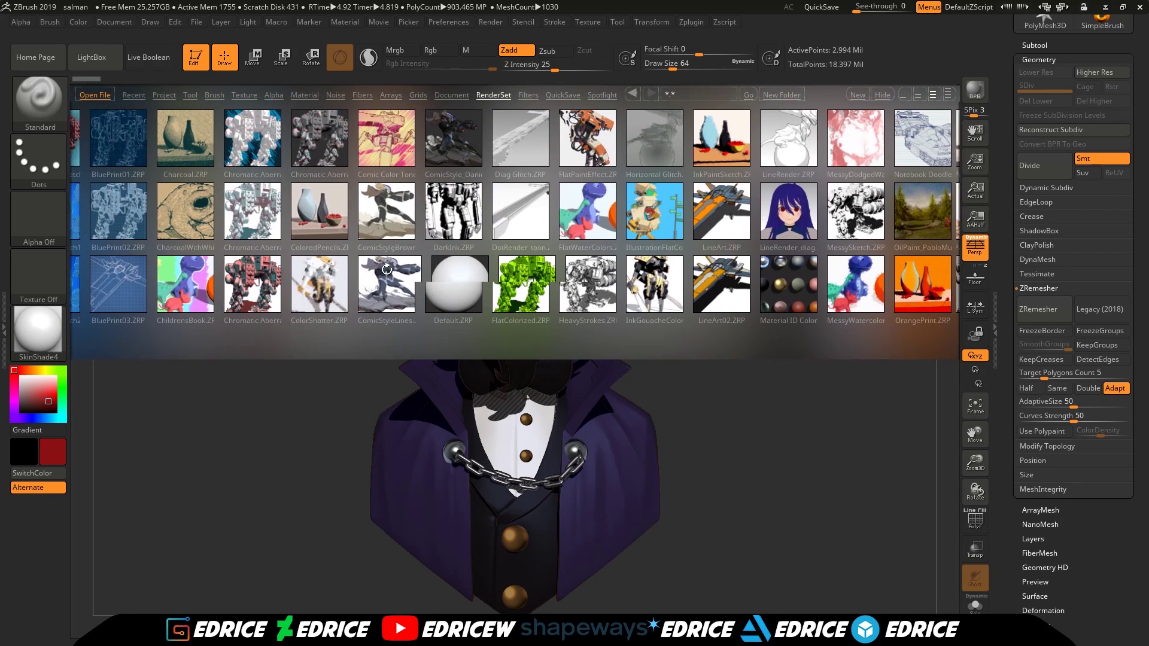
double_click(395, 288)
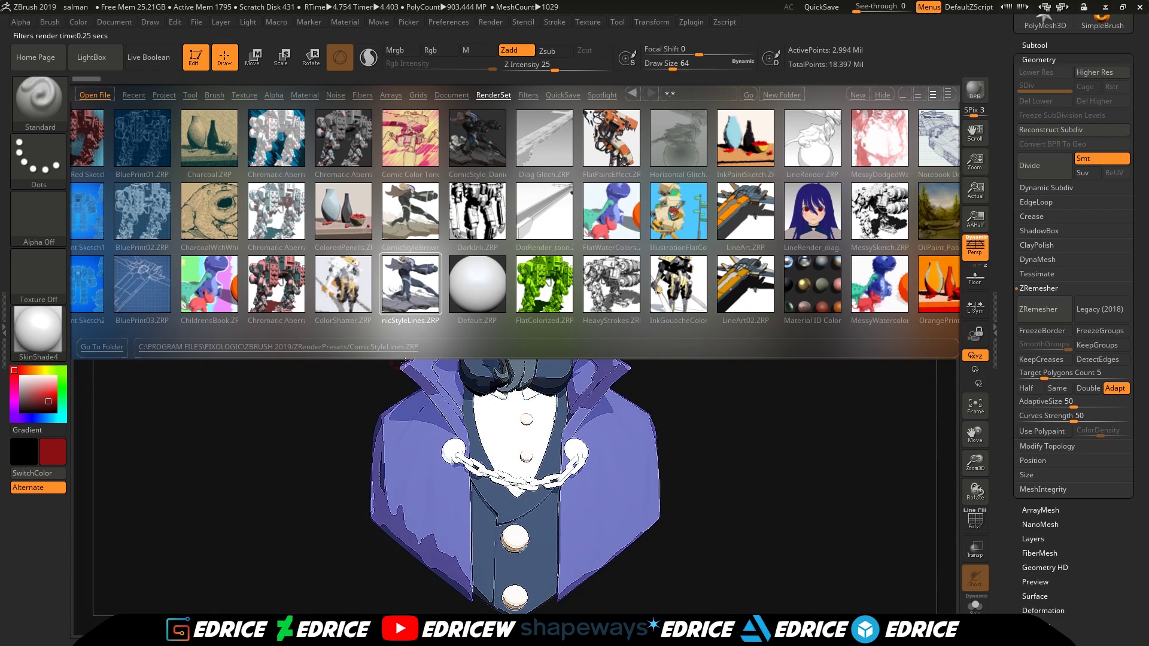
left_click(111, 65)
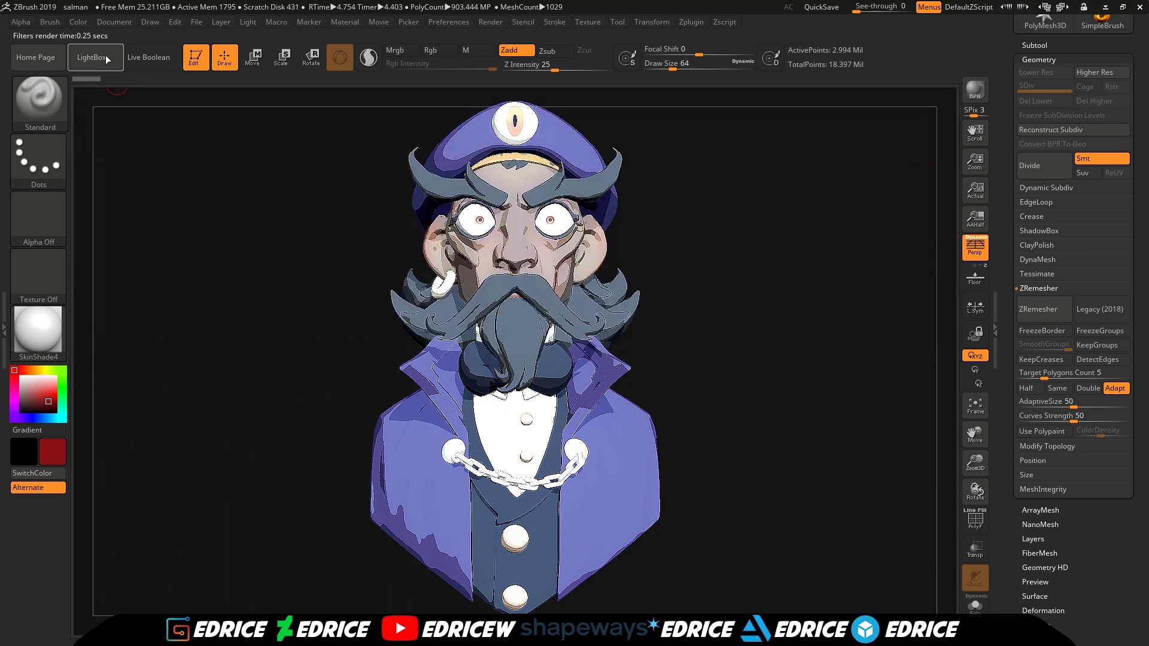
Apply the FlatPaintEffect.ZRP render preset and view the result.
left_click(111, 67)
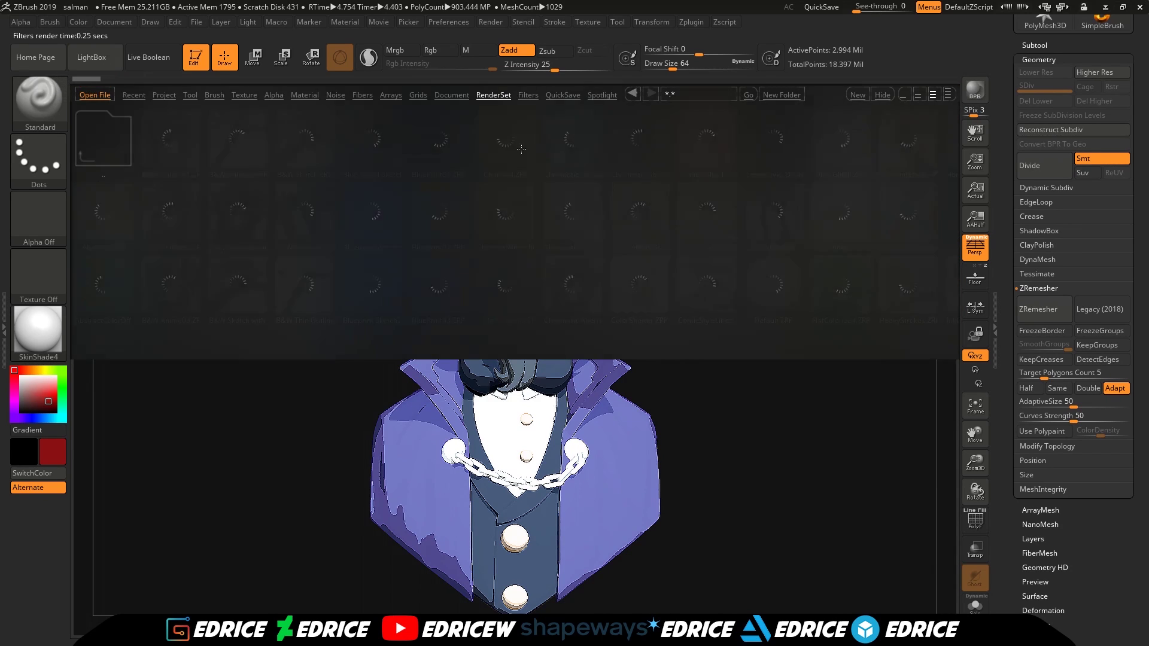
left_click_drag(682, 144, 521, 149)
double_click(494, 149)
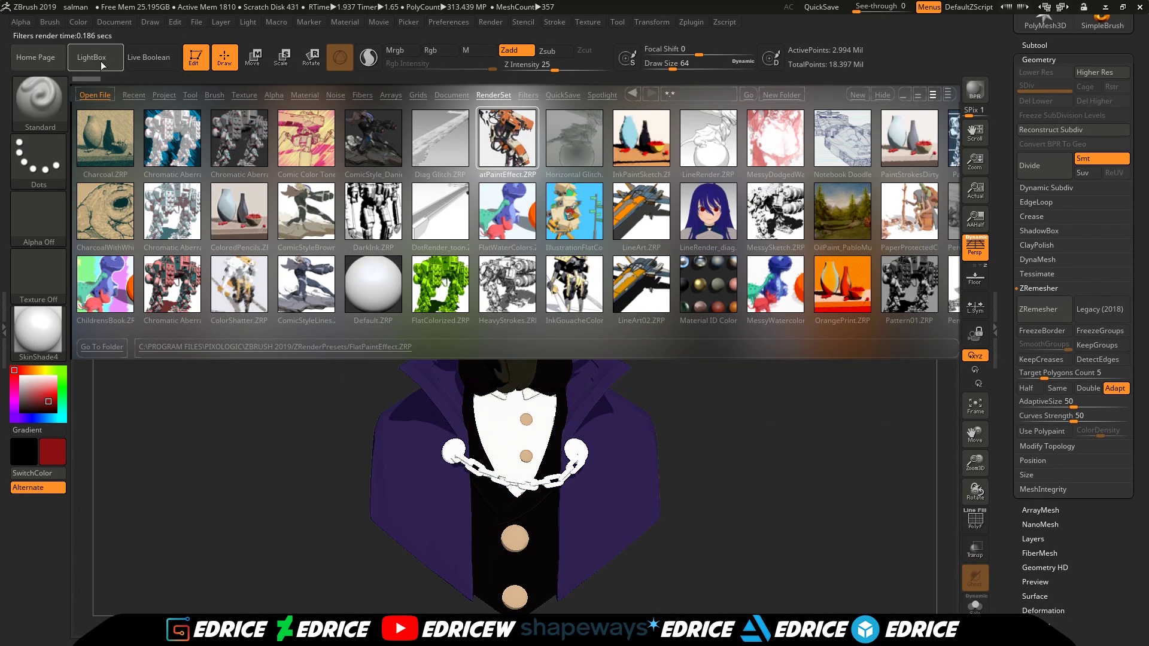
left_click(120, 53)
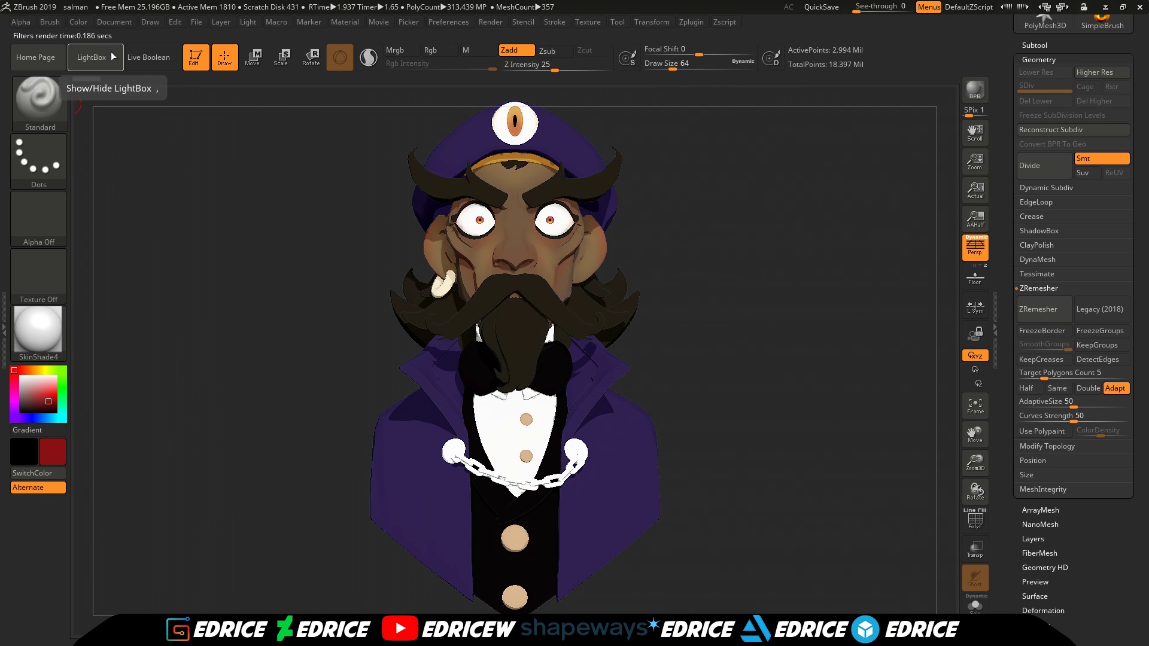
Apply the IllustrationFlatColors.ZRP preset and hide LightBox to see the flat-colour render.
left_click(123, 49)
scroll(608, 197, "down", 5)
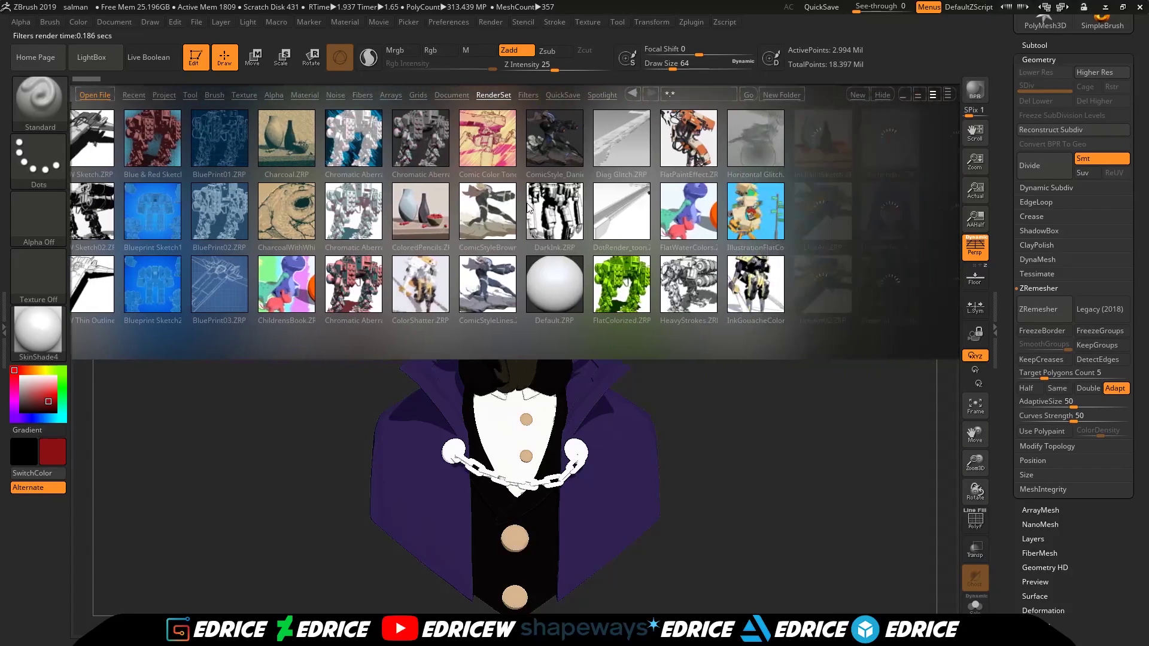
double_click(629, 216)
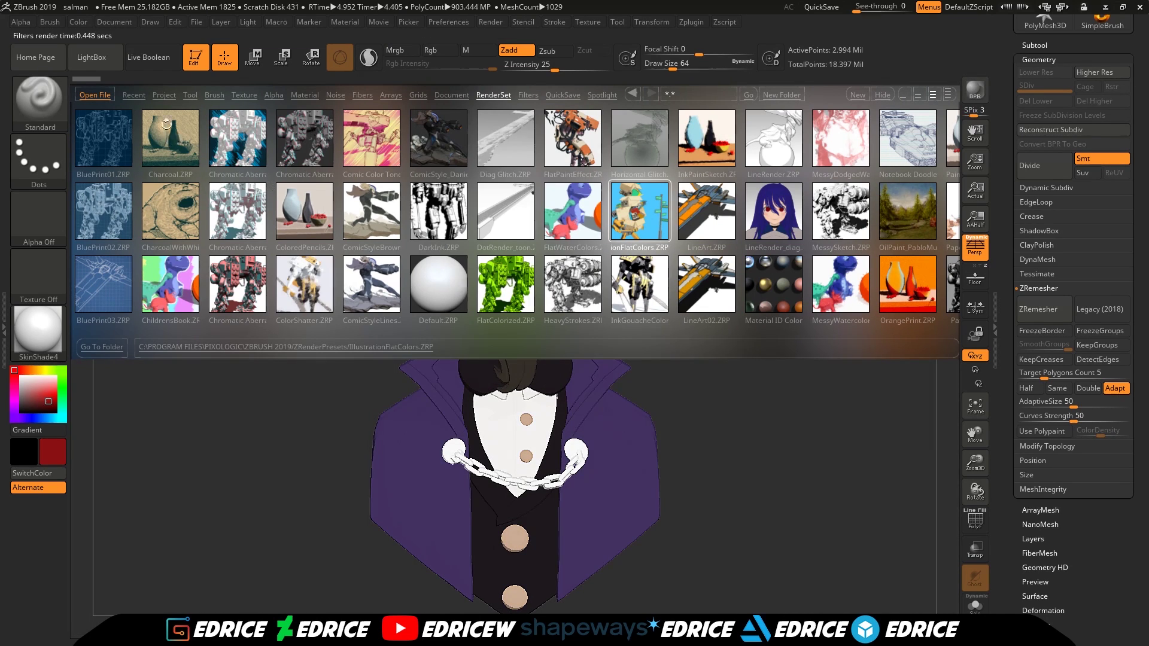
key("comma")
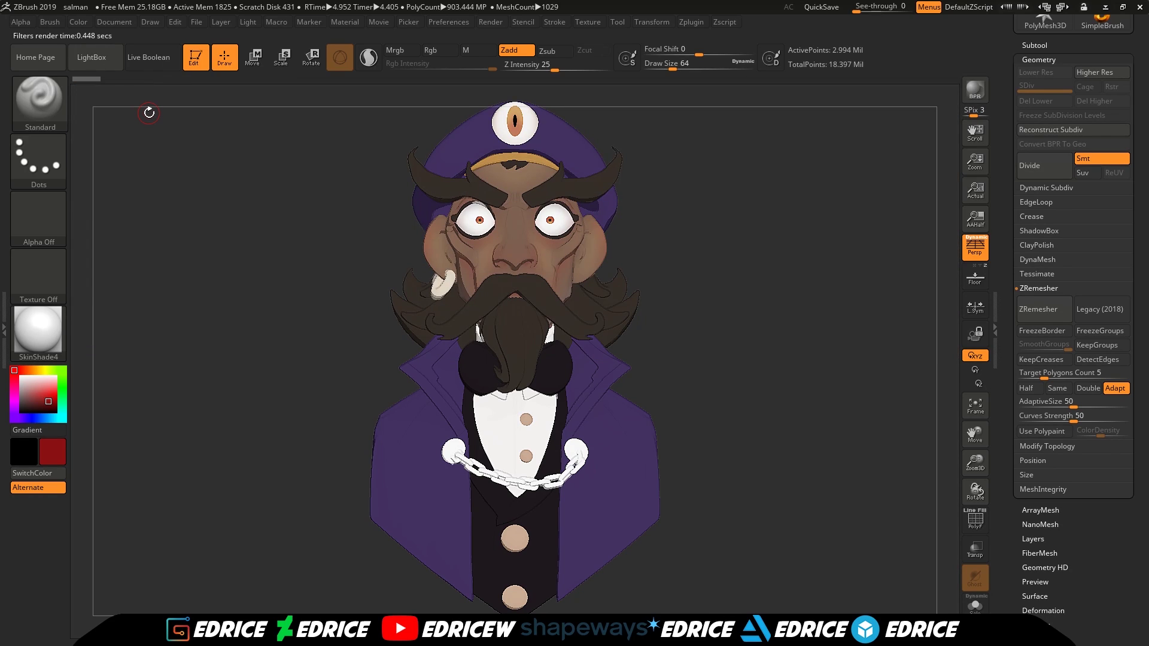
Render the bust with the Sketch02.ZRP RenderSet preset after first trying Pixel Art.ZRP.
left_click(91, 57)
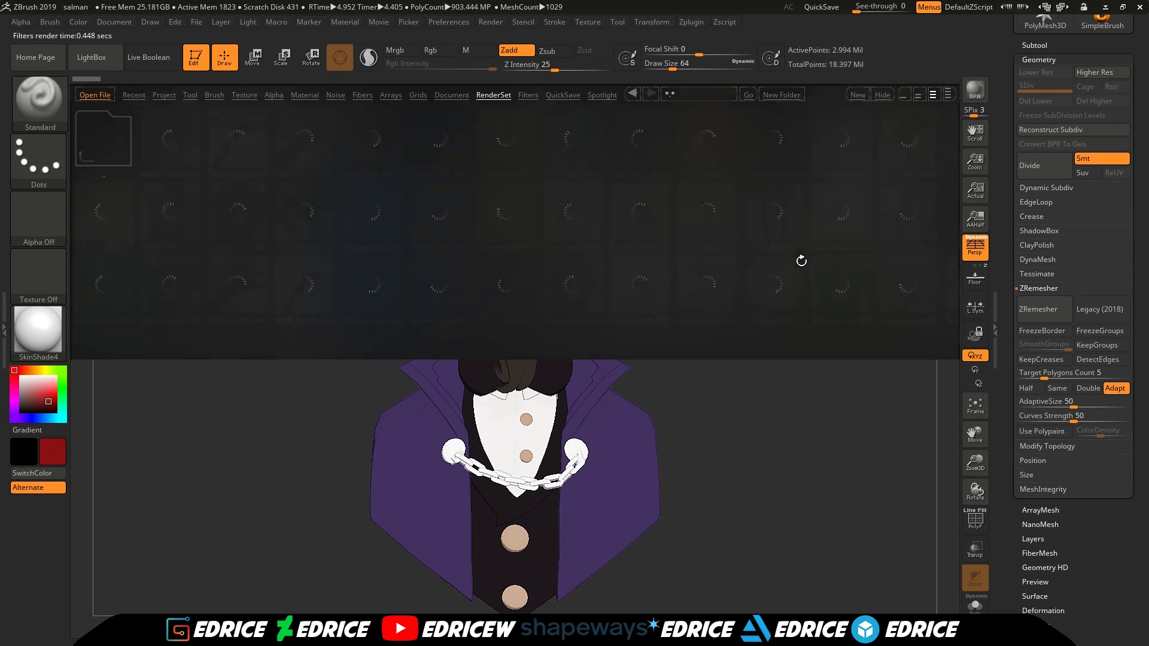
mouse_move(800, 259)
left_mouse_down()
mouse_move(719, 241)
mouse_move(461, 253)
left_mouse_up()
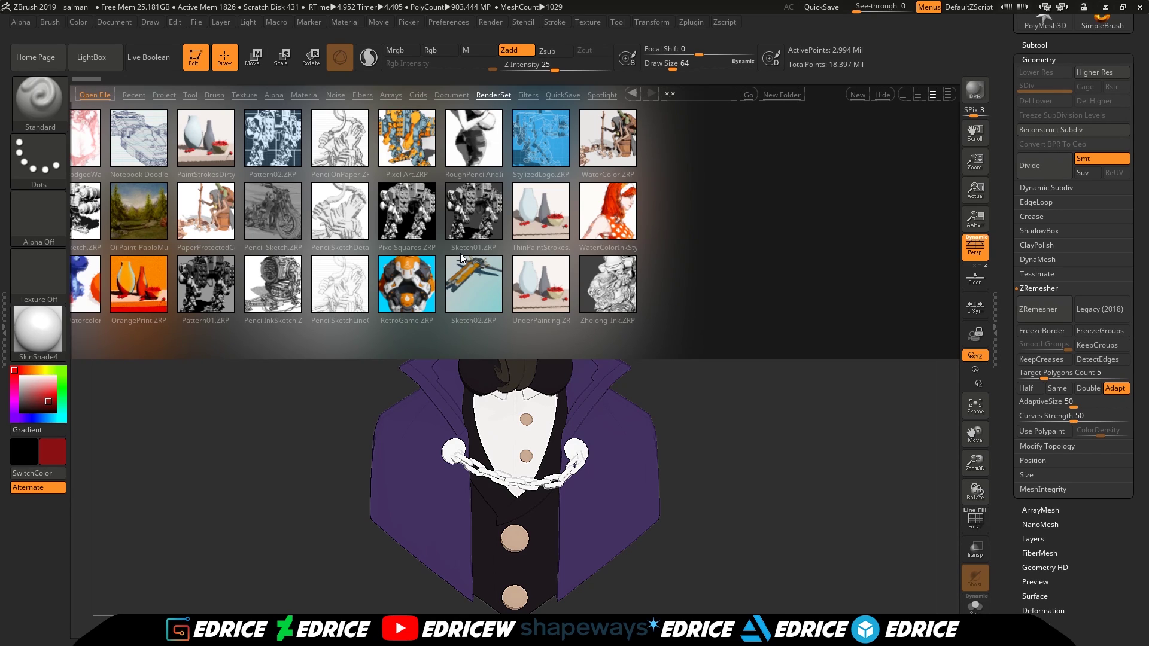
double_click(414, 153)
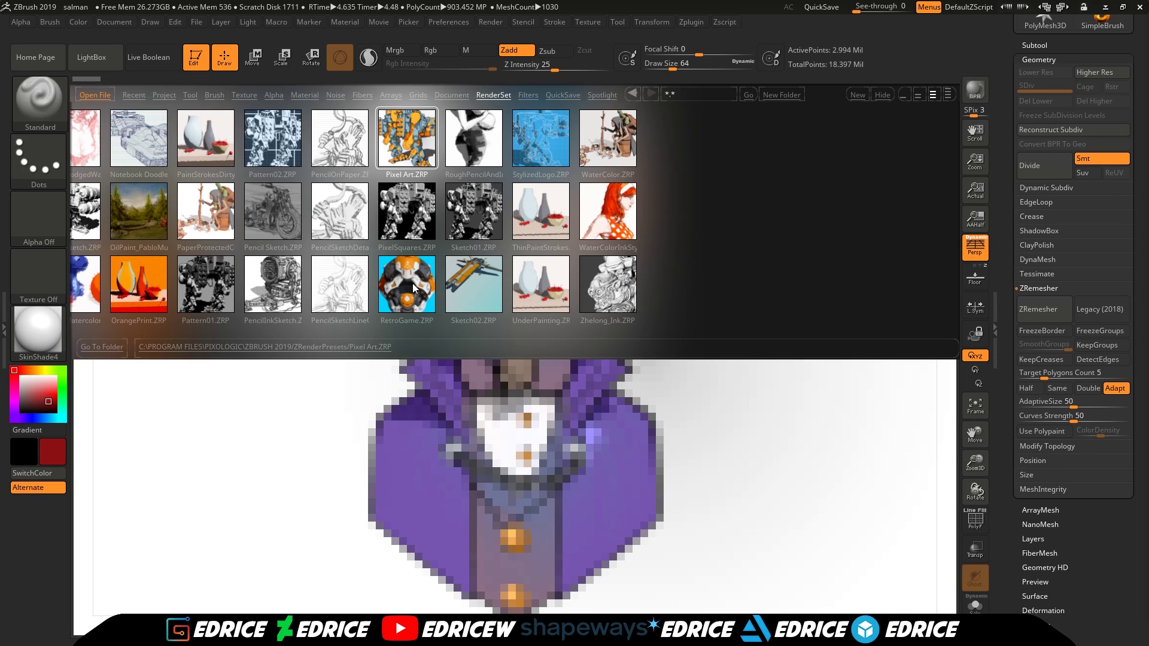
double_click(469, 280)
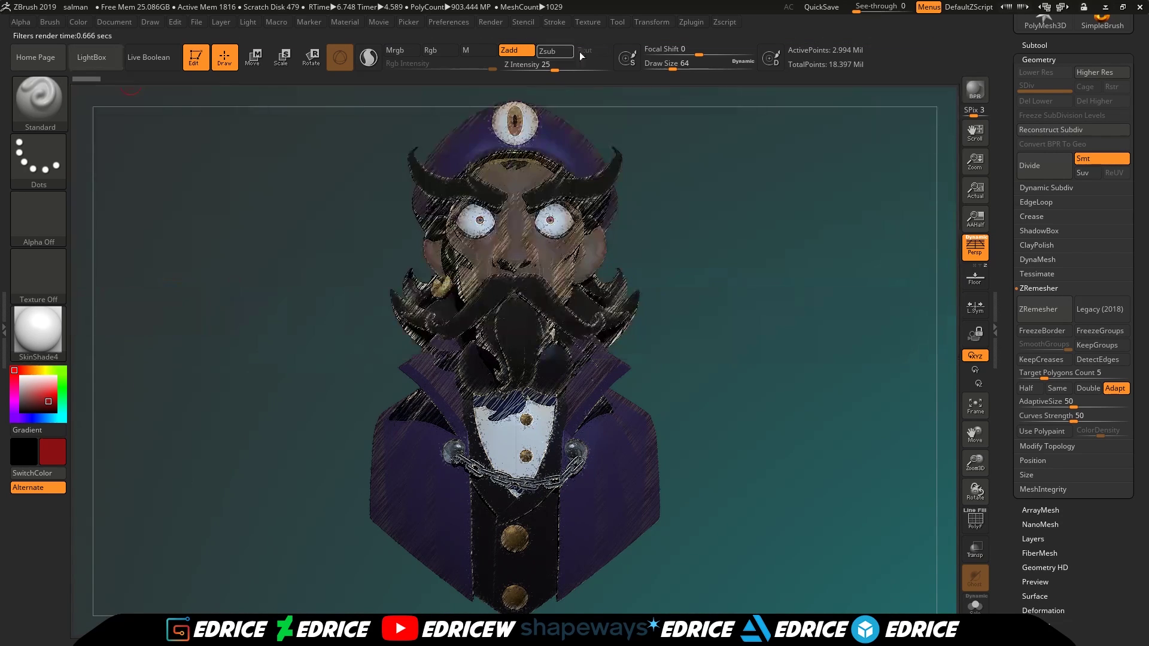
Display the Render menu's BPR Filters subpalette showing slots F1–F12 and the Sharpen filter settings.
left_click(534, 22)
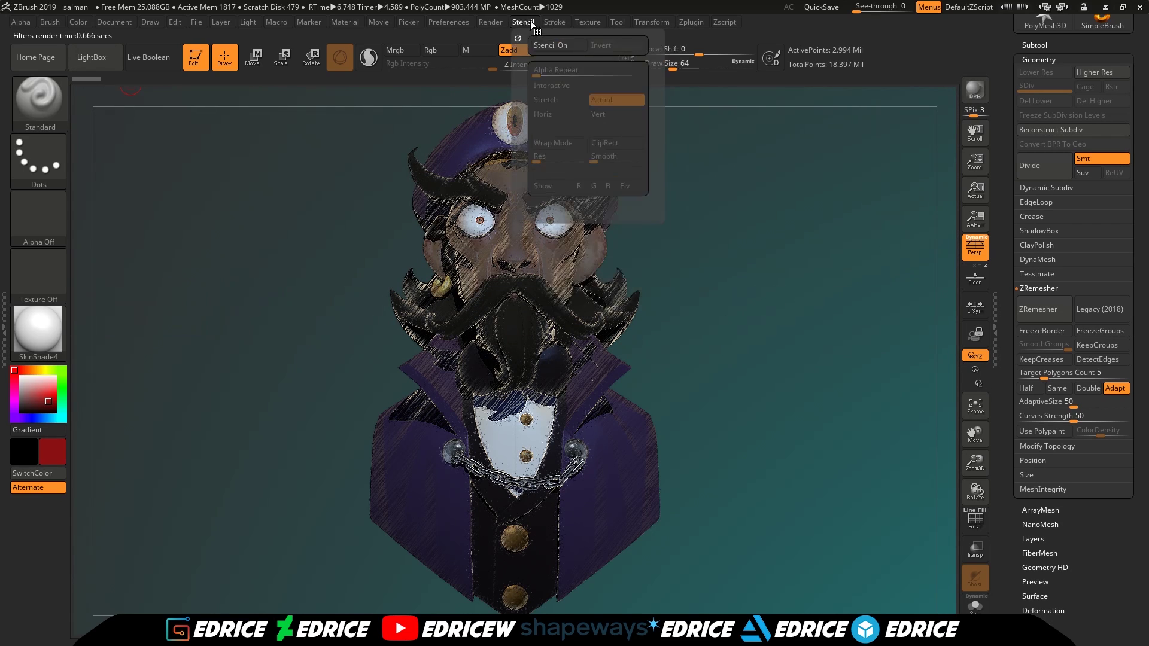
left_click(490, 23)
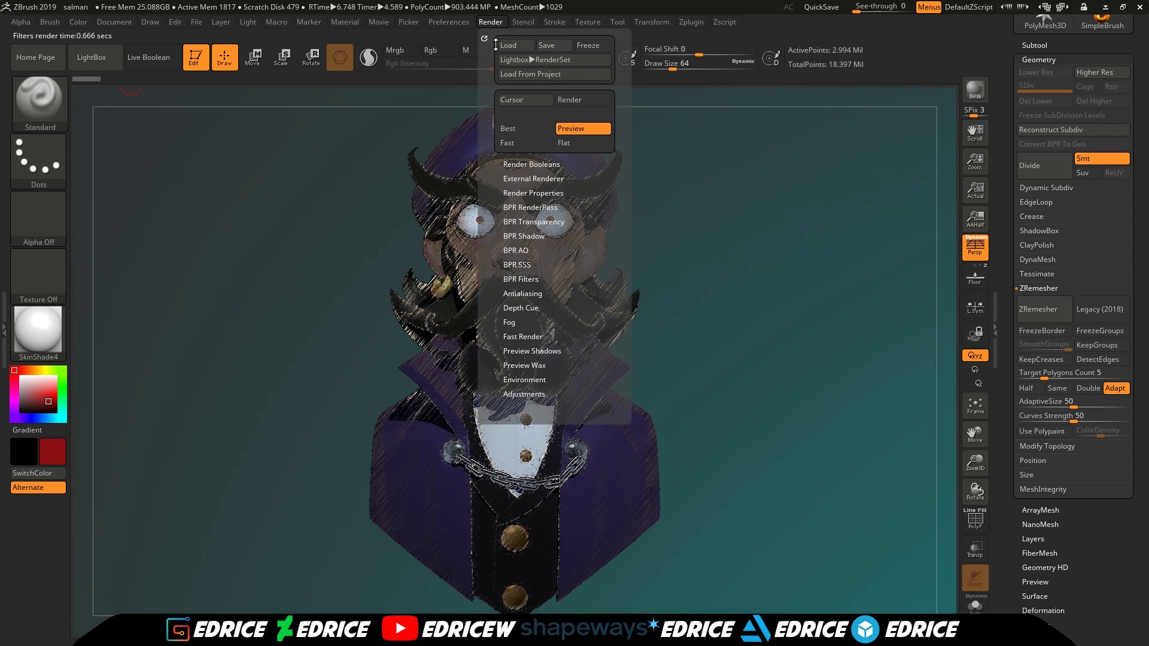
left_click(526, 279)
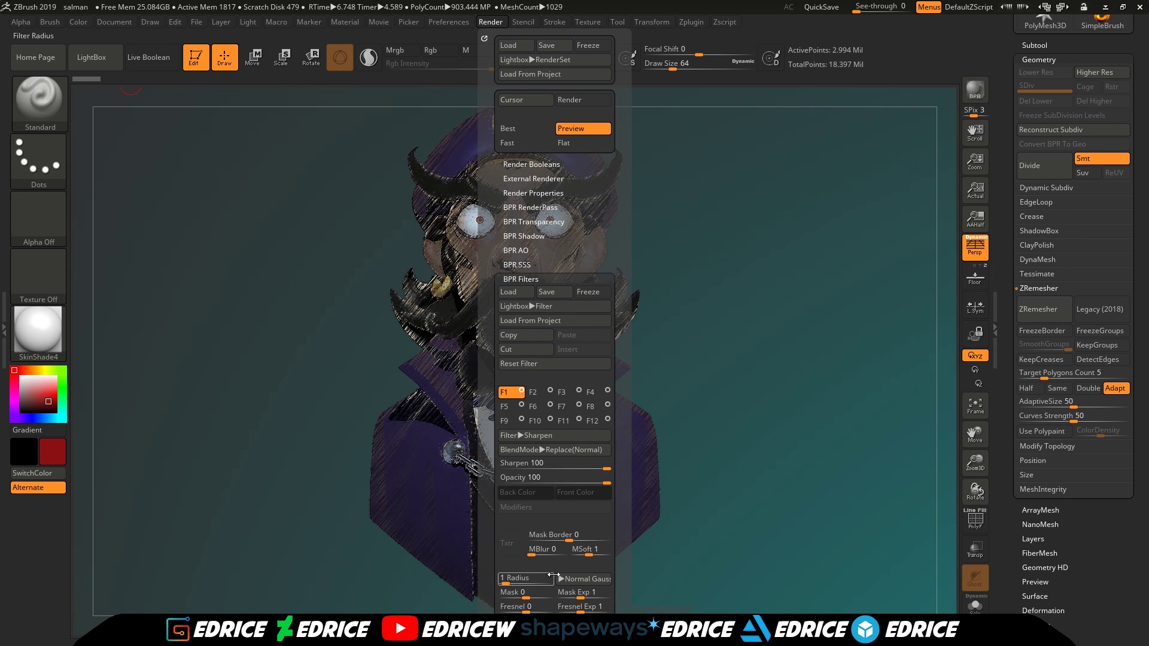
scroll(627, 446, "down", 5)
scroll(627, 446, "down", 5)
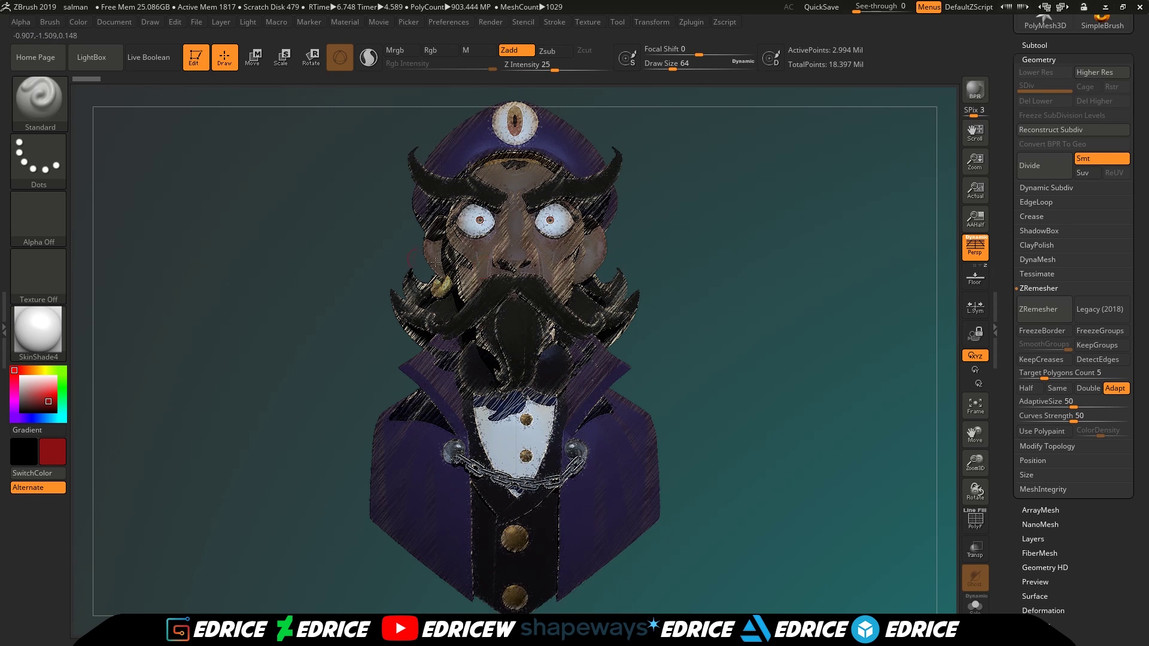
left_click(561, 17)
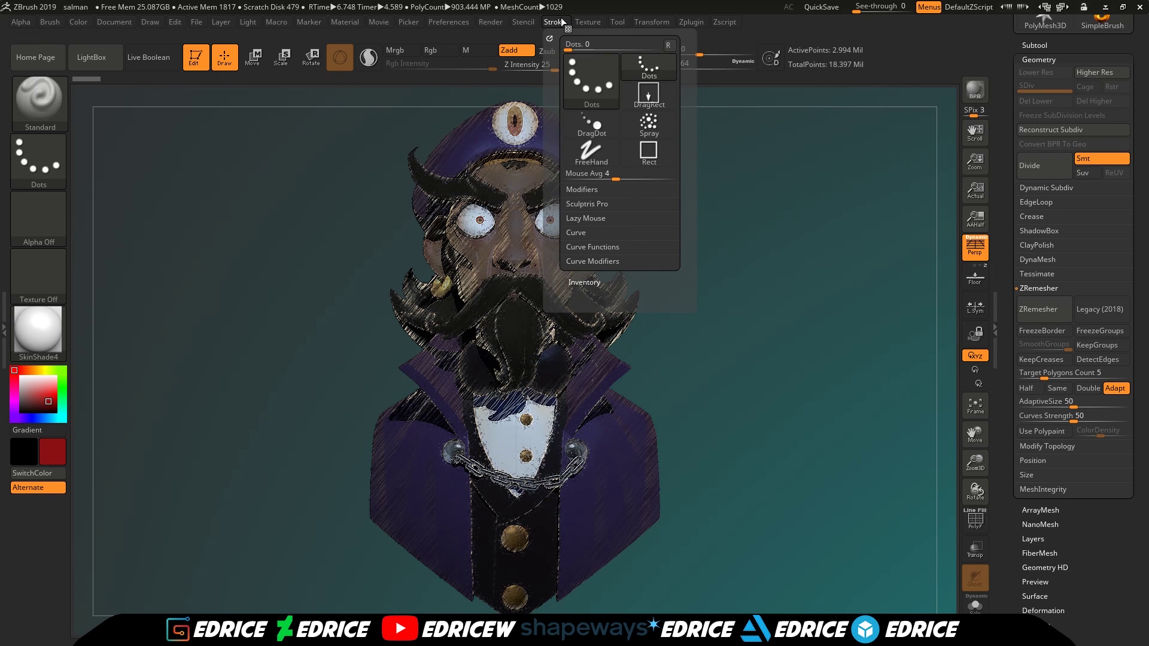
left_click(490, 21)
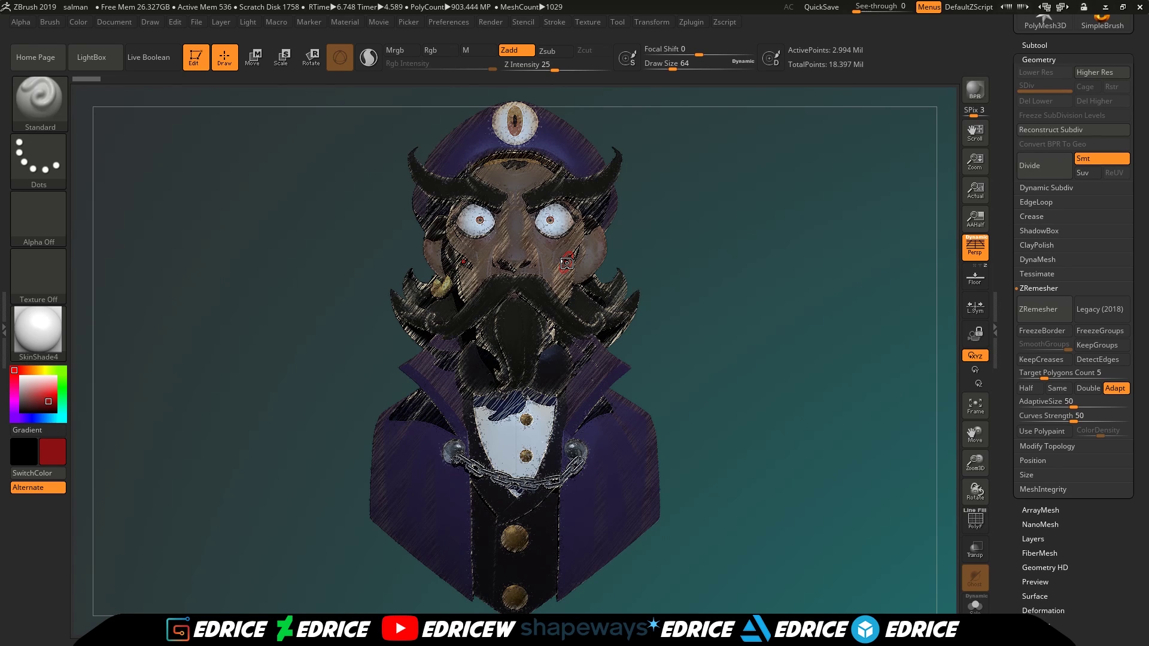
Expand the subtool list and step through the Vest, Collar, LASHES and Evil_Eye subtools.
left_click(104, 63)
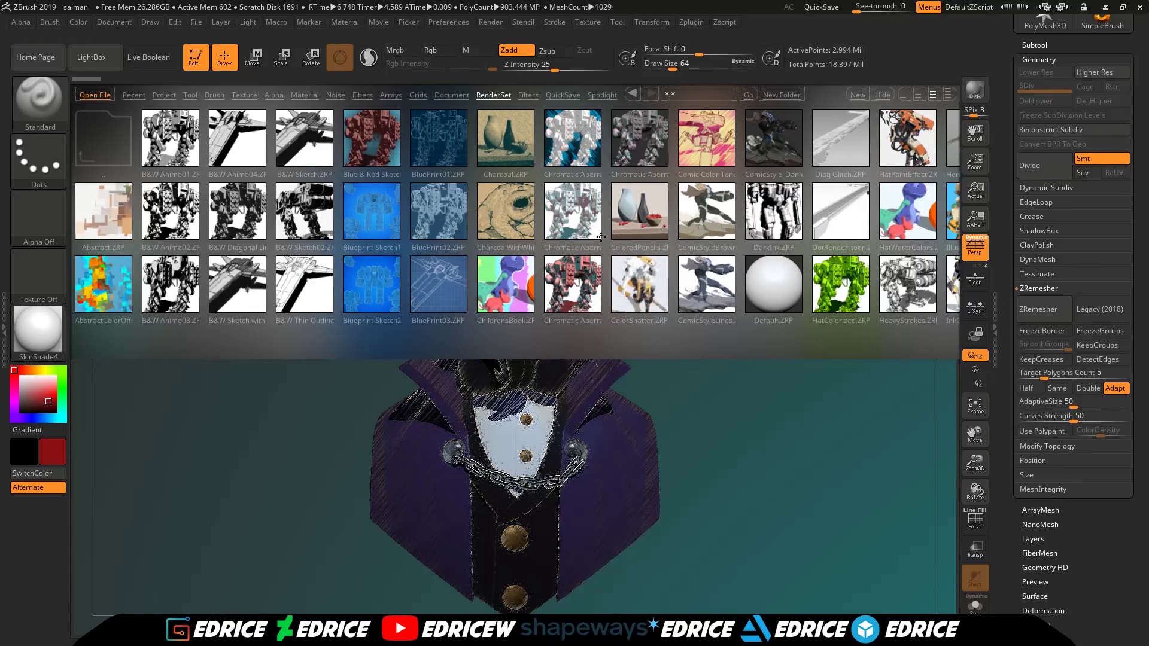
scroll(595, 275, "right", 2)
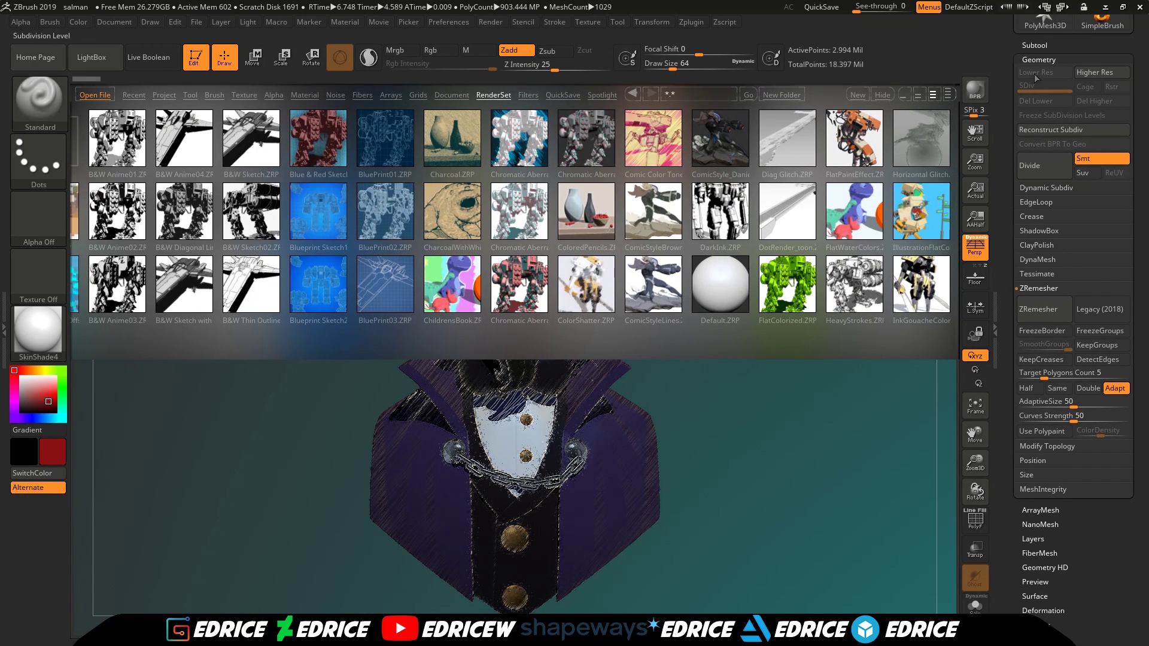
left_click(1034, 45)
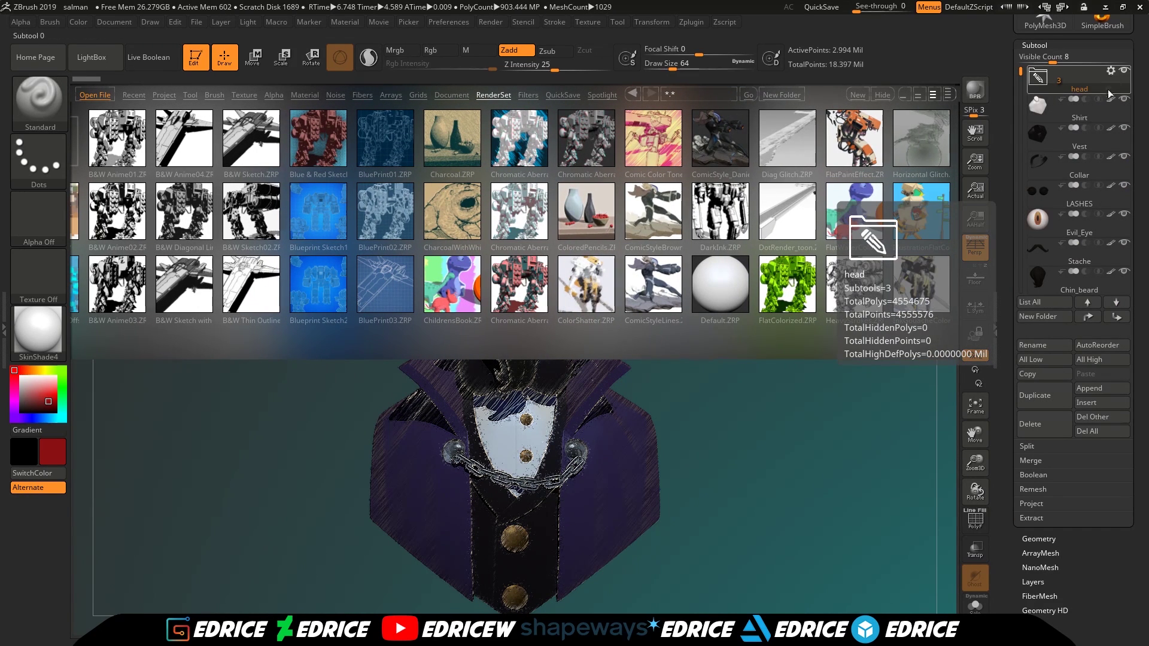
left_click(1111, 127)
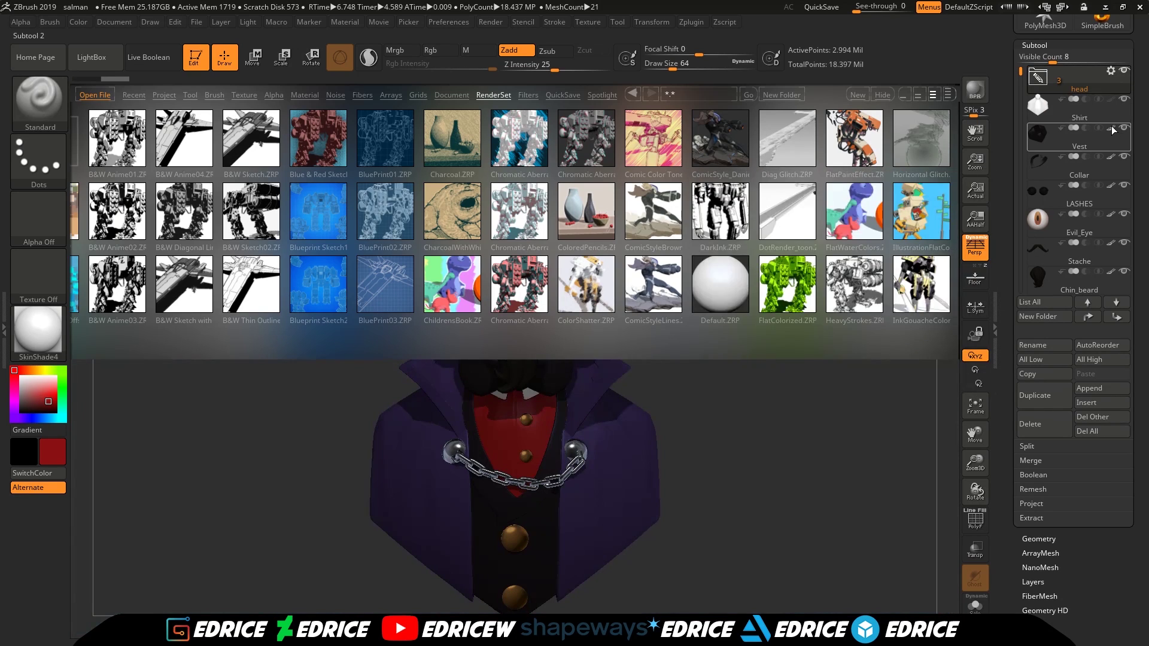
left_click(1111, 157)
left_click(1108, 204)
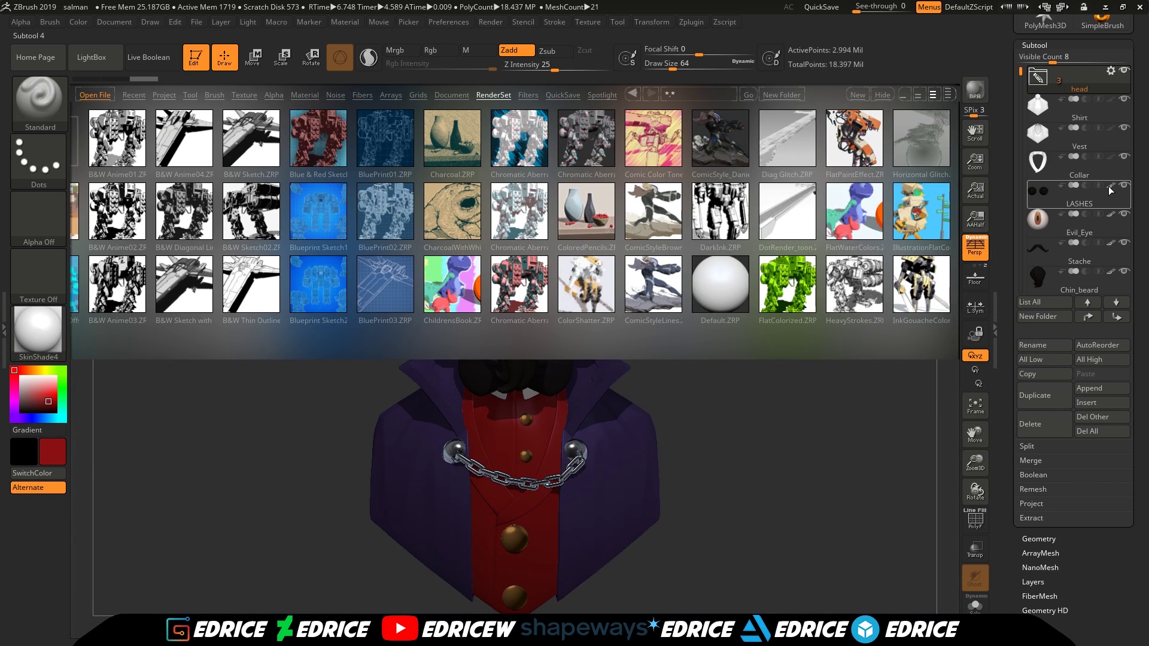
left_click(1110, 219)
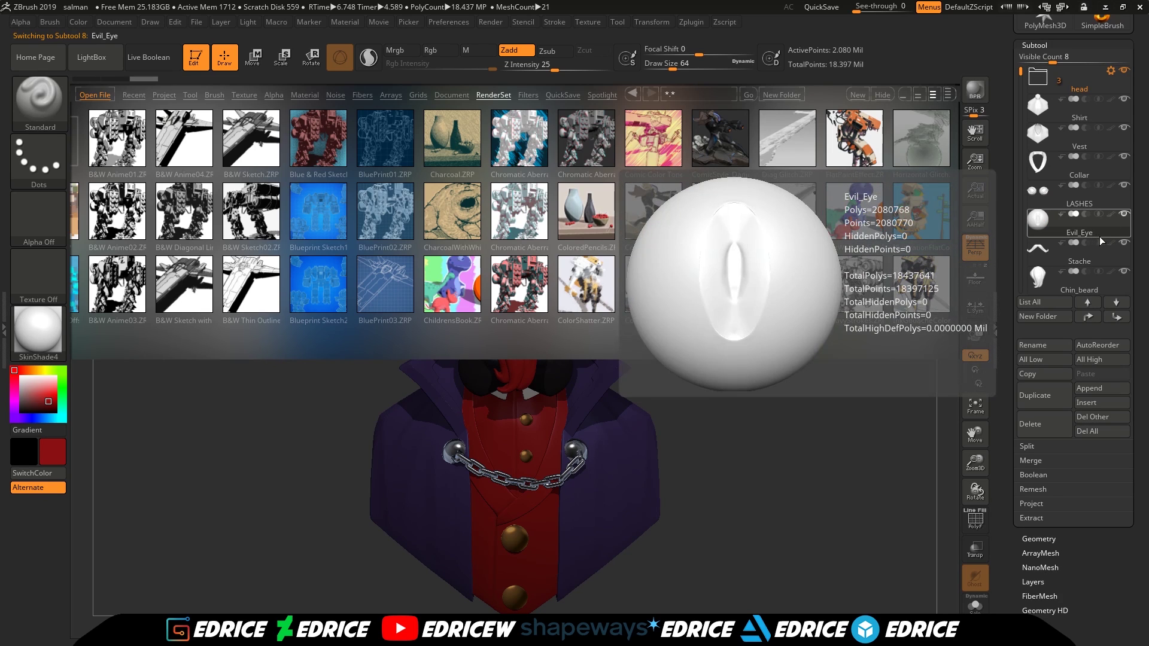
Turn off polypaint on the Extract5, PM3D_Sphere3D1_2 and chain subtools.
left_click_drag(1021, 71, 1030, 132)
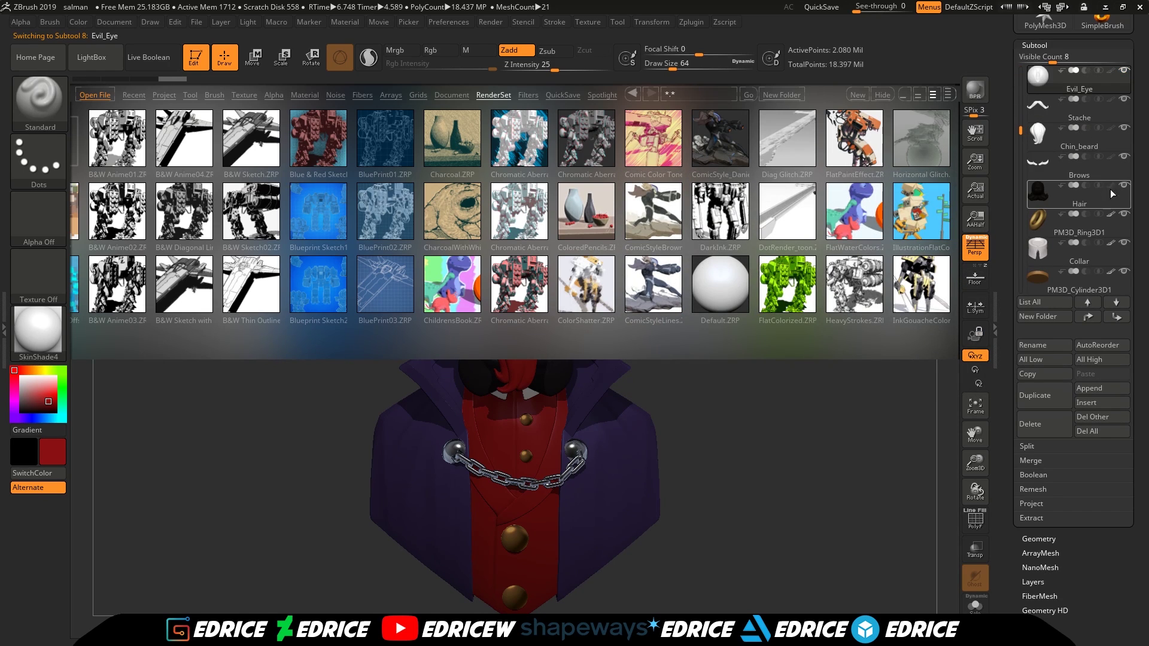
mouse_move(1111, 276)
left_click_drag(1020, 130, 1021, 196)
left_click(1110, 157)
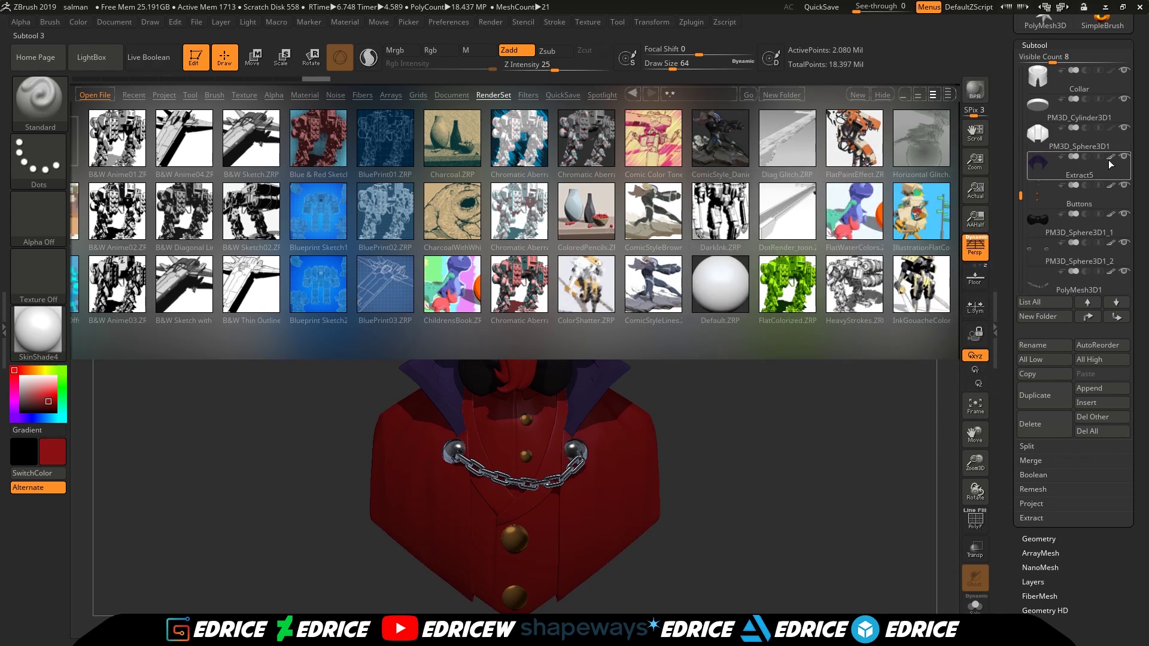
left_click(1110, 243)
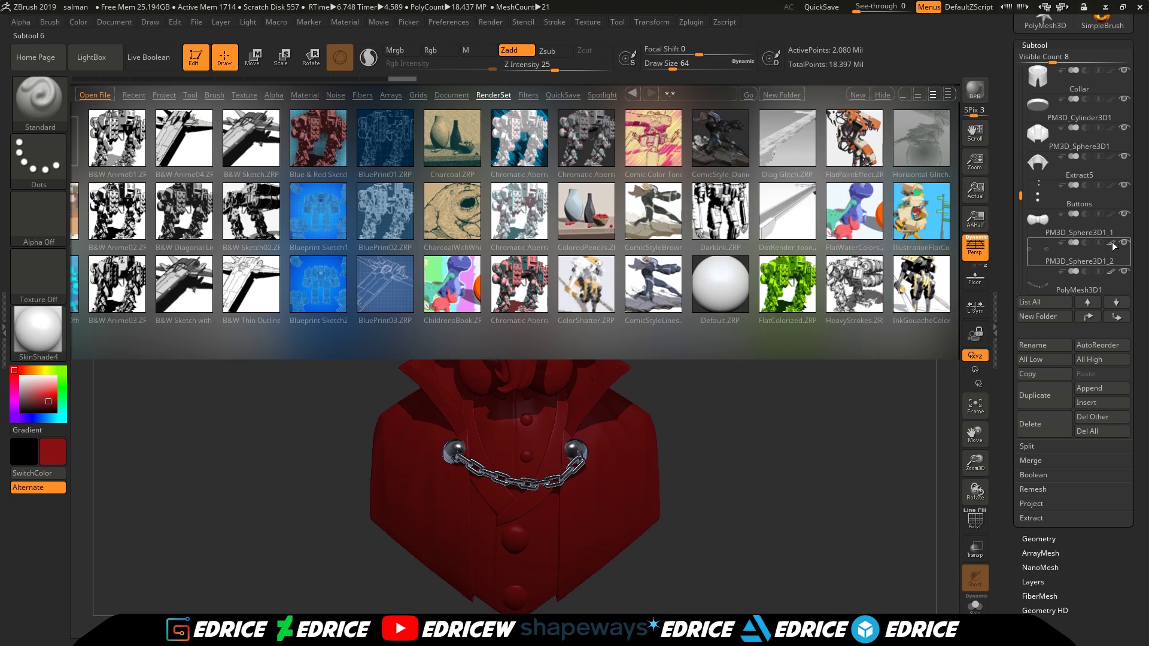
left_click(1110, 272)
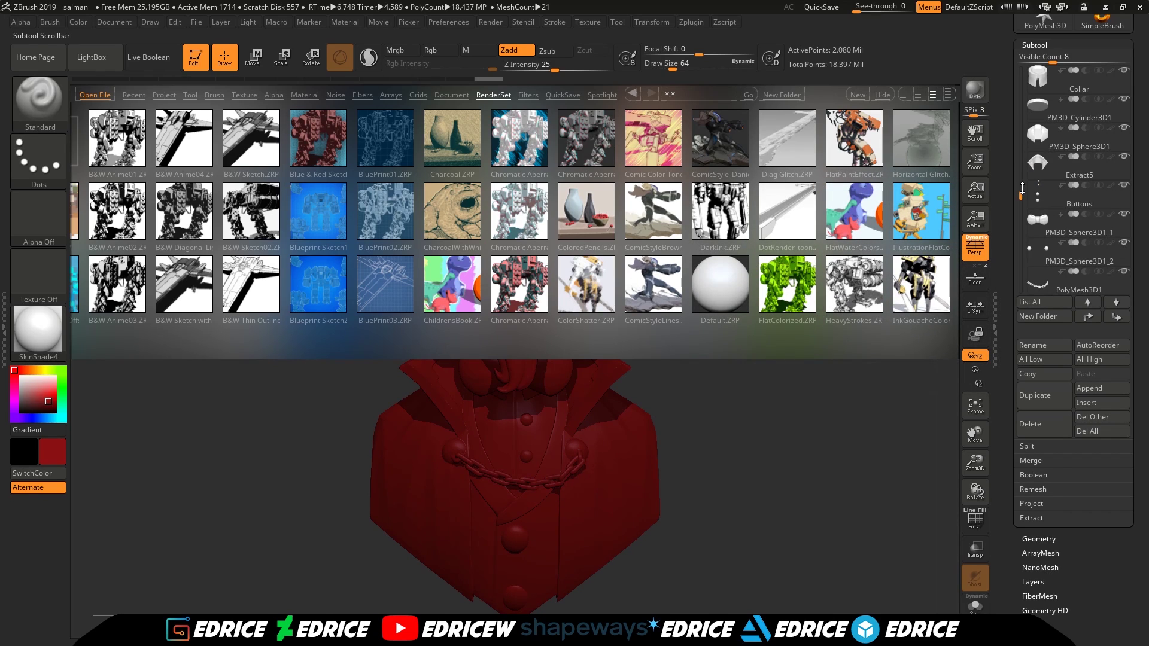
Toggle polypaint off for the whole subtool folder and set the model colour to white.
left_click_drag(1021, 187, 1021, 71)
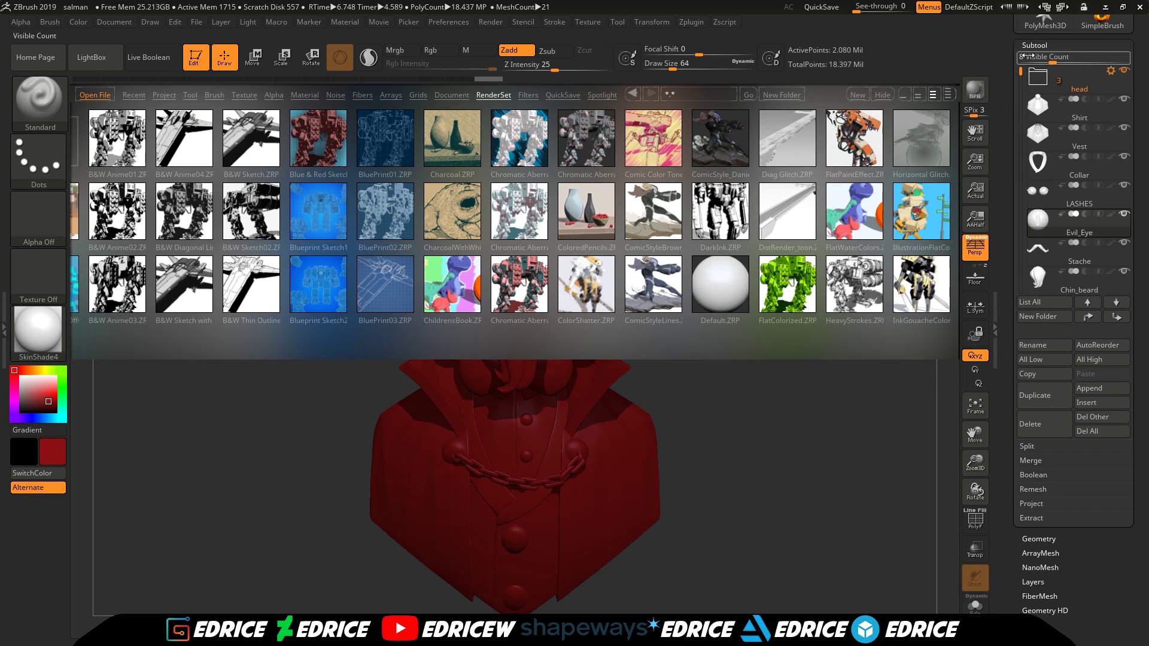
left_click(1110, 71)
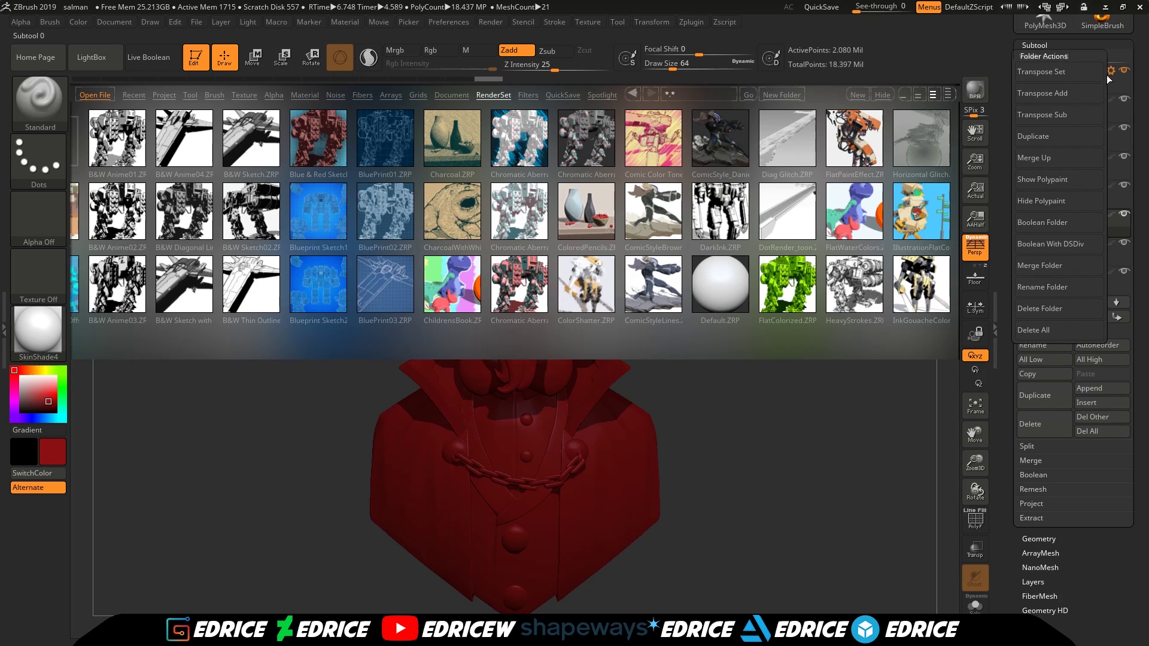
left_click(1076, 192)
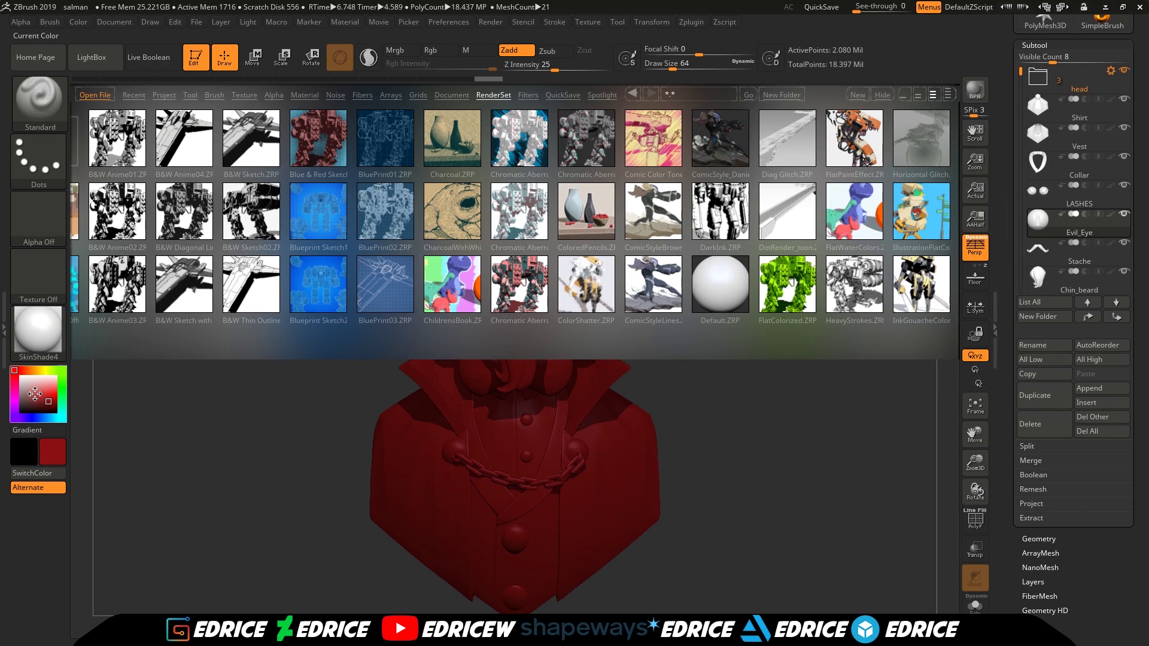
left_click_drag(35, 394, 16, 372)
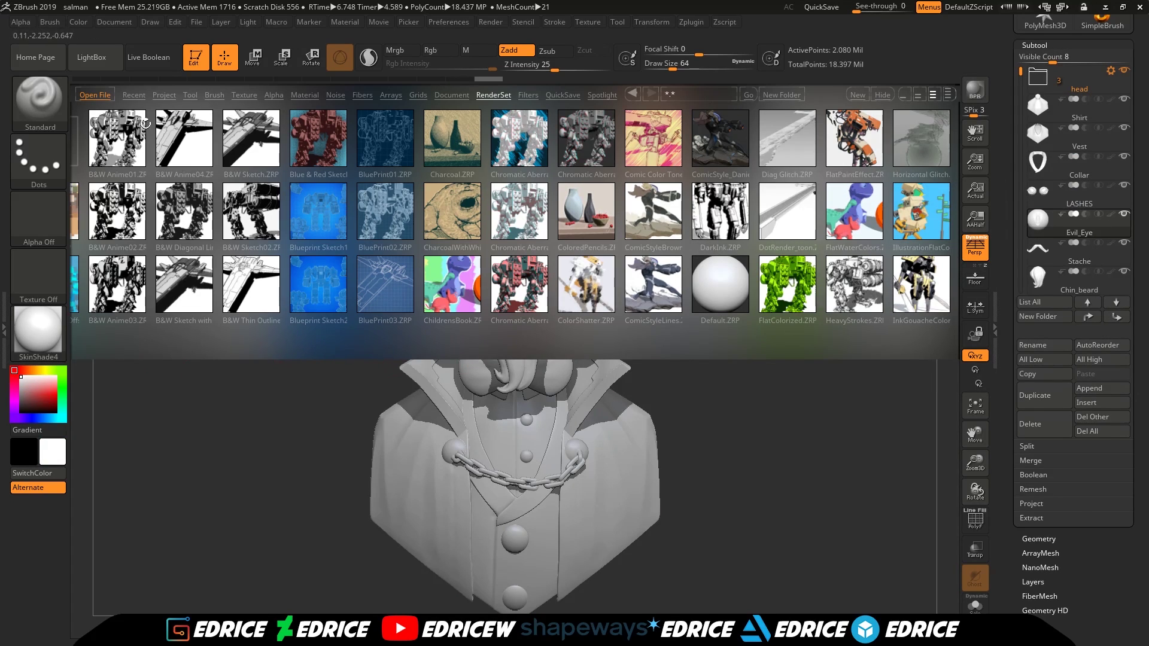
Load the B&W Anime01.ZRP preset, BPR-render the bust, then return to the preset browser.
left_click(181, 150)
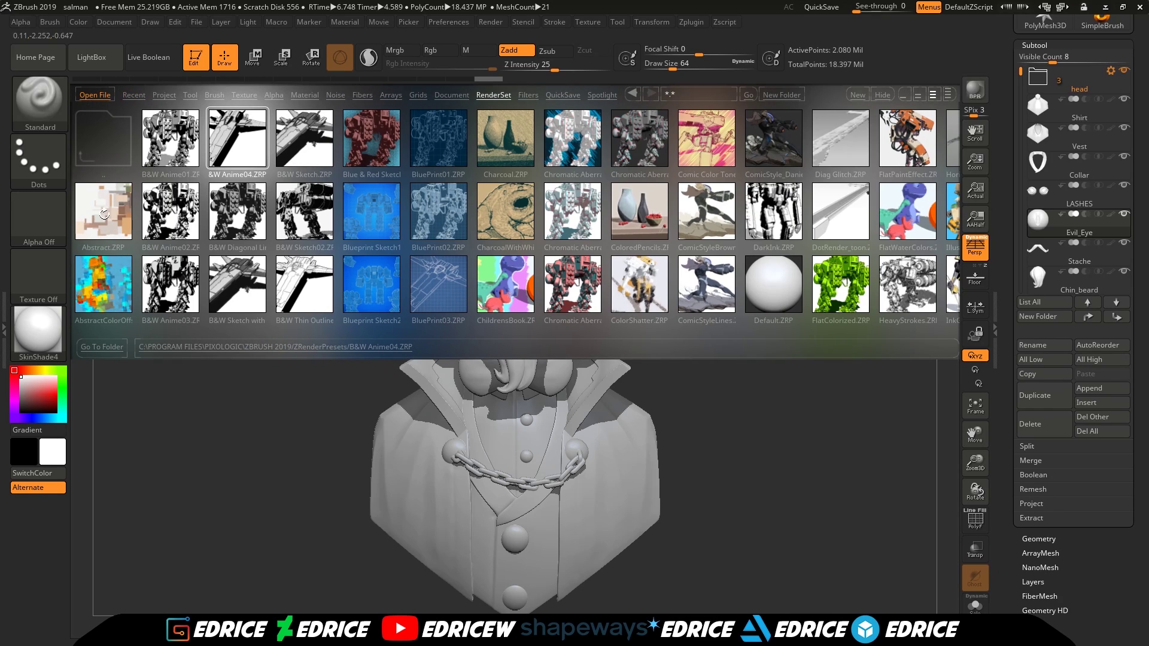
double_click(182, 150)
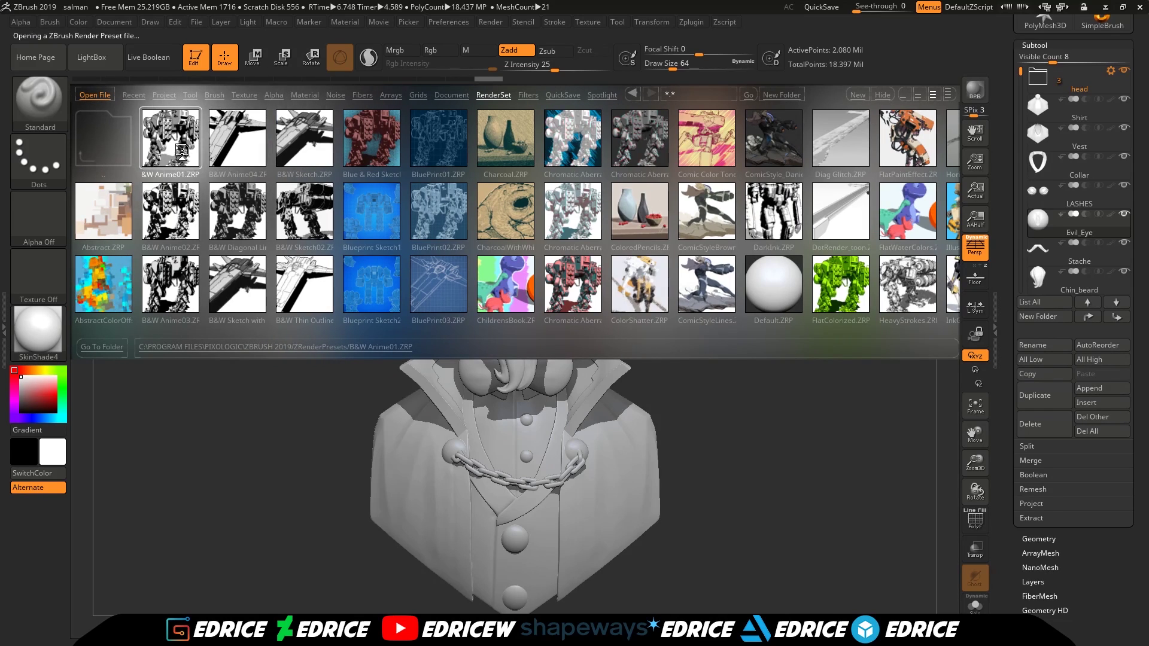
left_click(981, 95)
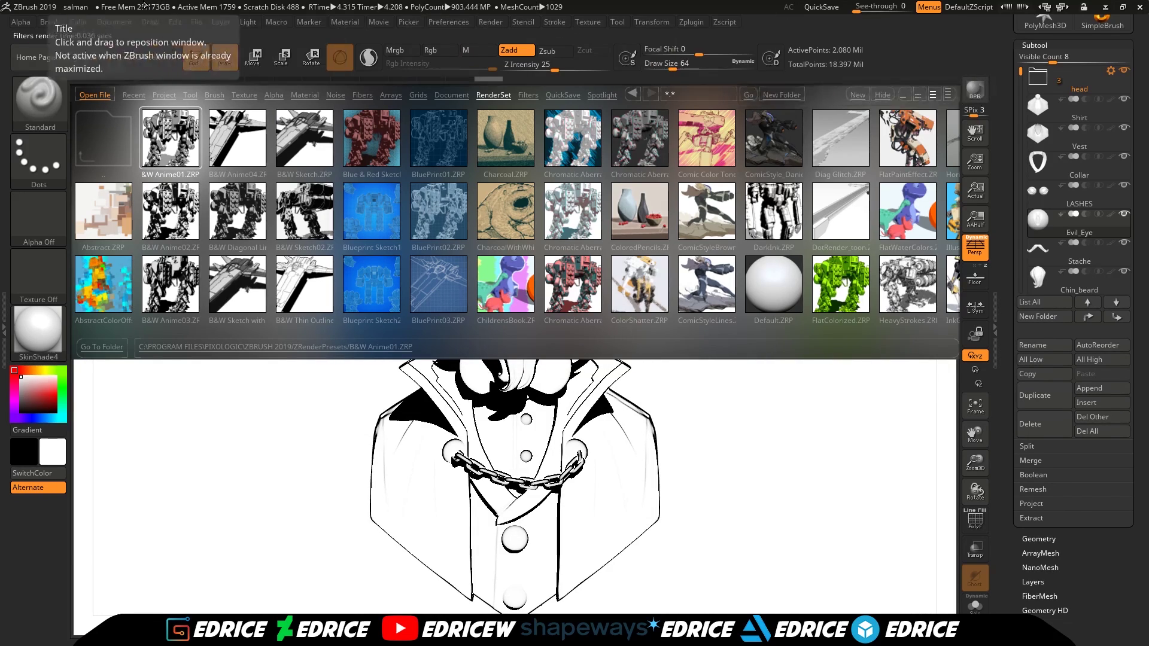
left_click(74, 62)
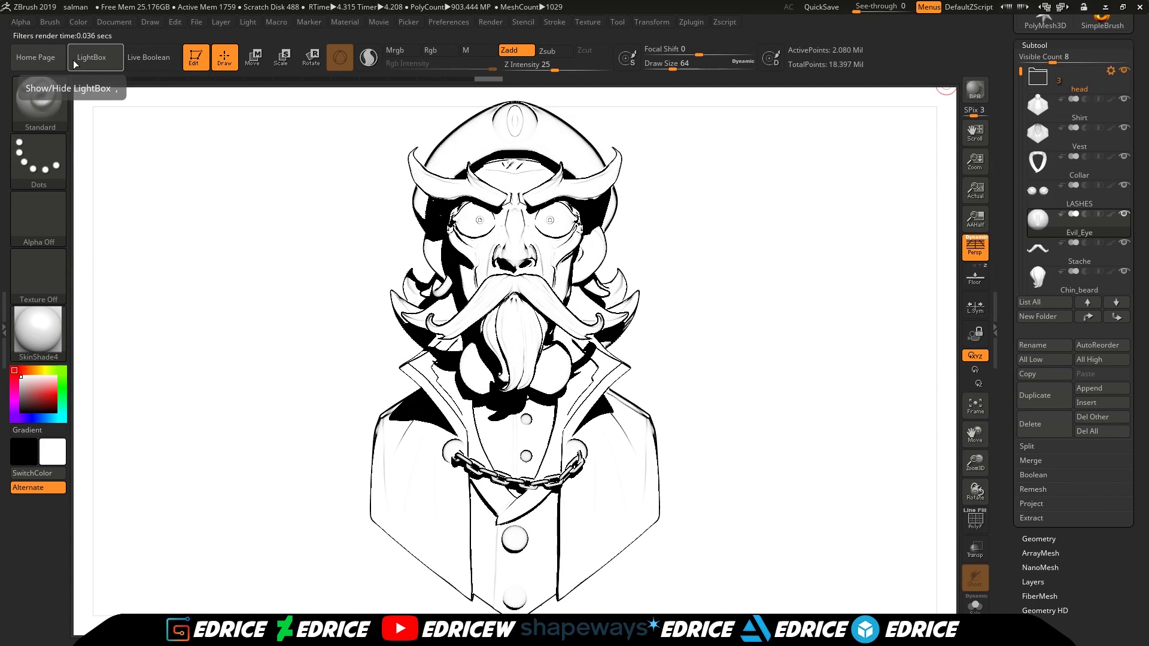
left_click(101, 70)
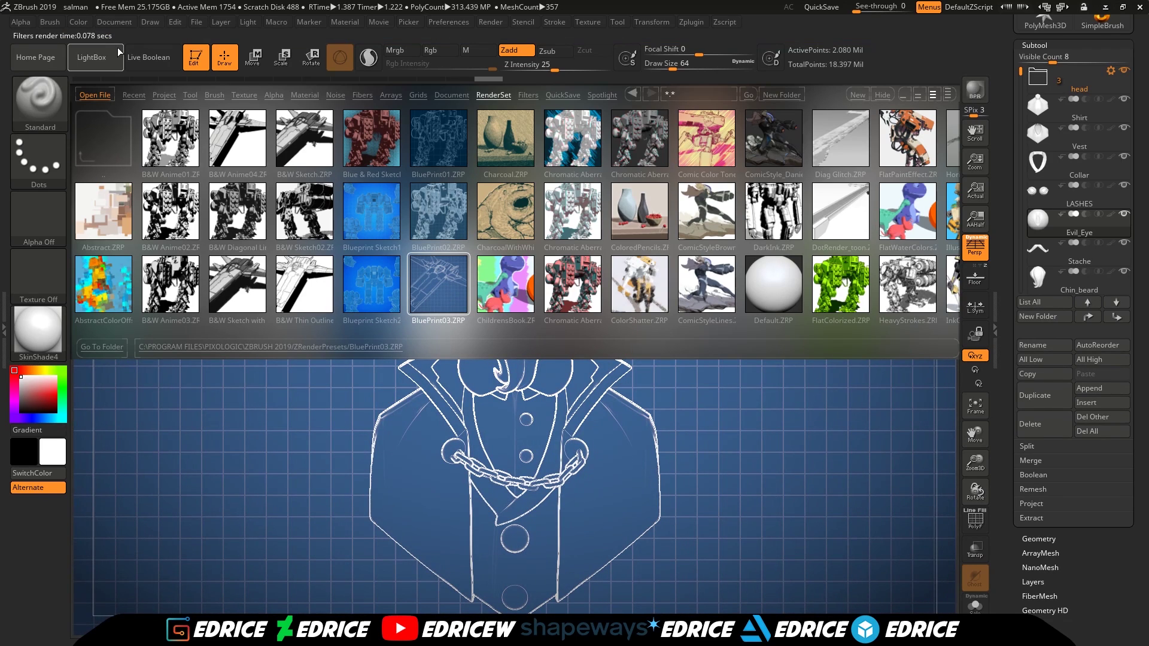
Close LightBox to view the full blueprint render of the captain bust.
left_click(119, 55)
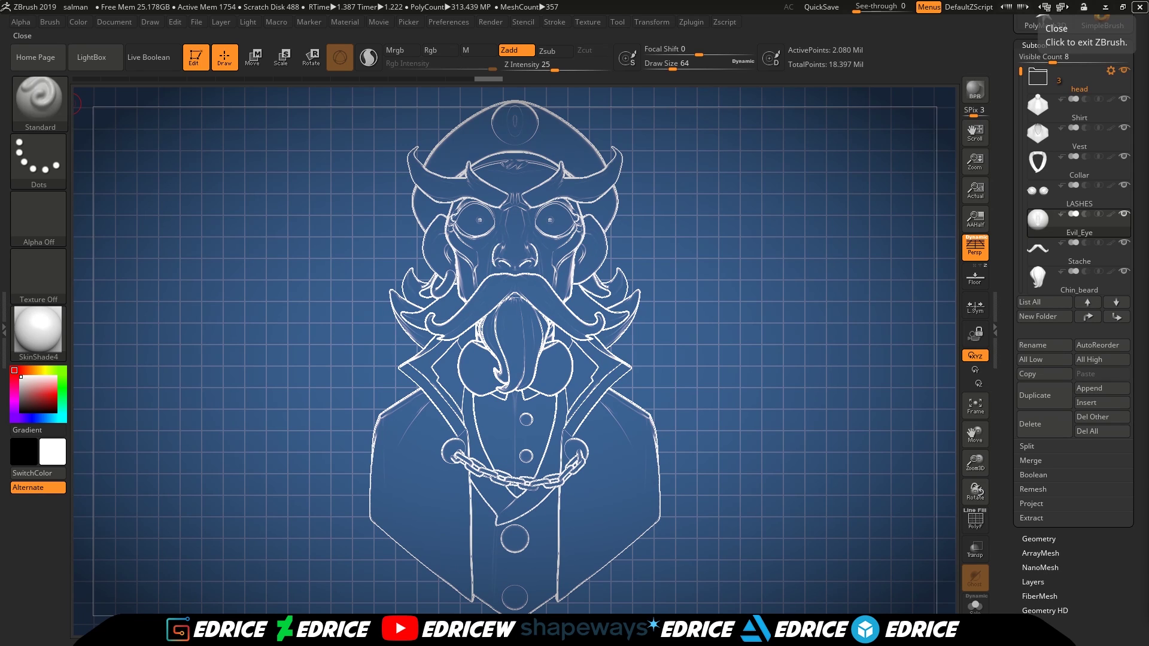
Start a new document, discarding the captain bust without saving.
left_click(150, 22)
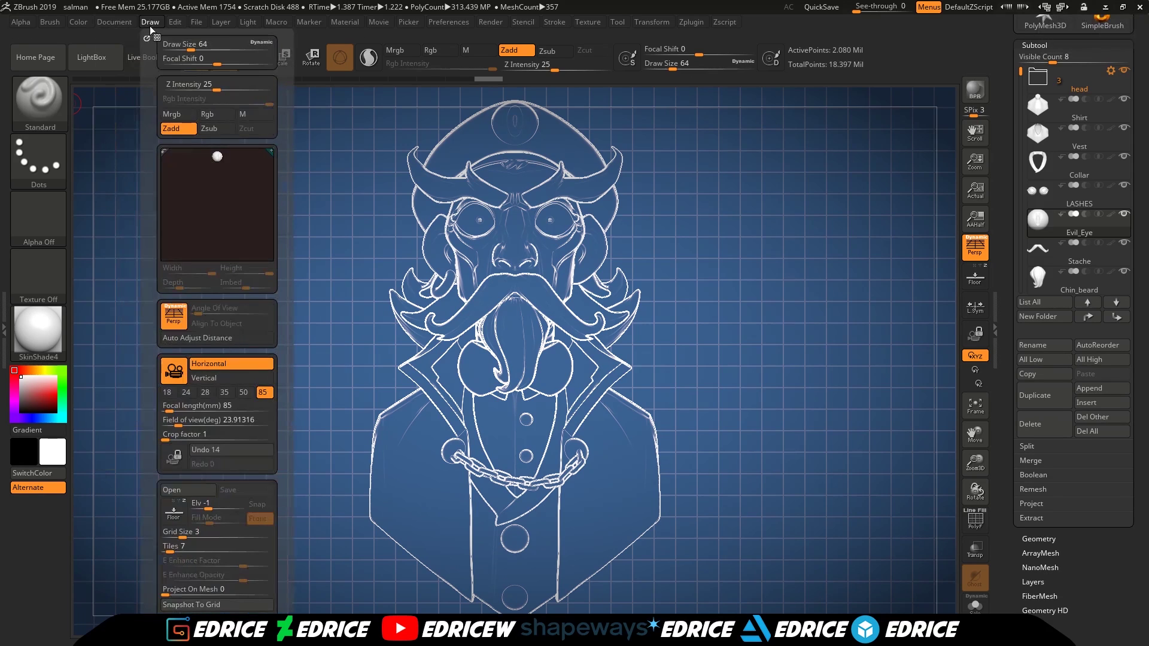
left_click(114, 22)
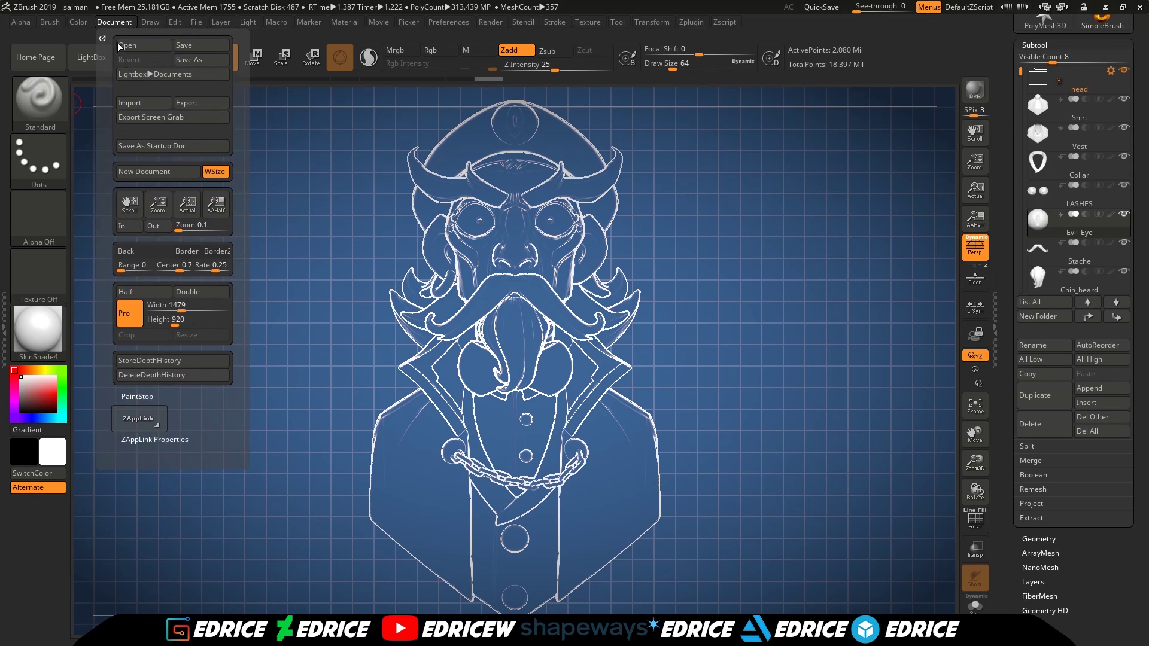
left_click(154, 181)
left_click(607, 356)
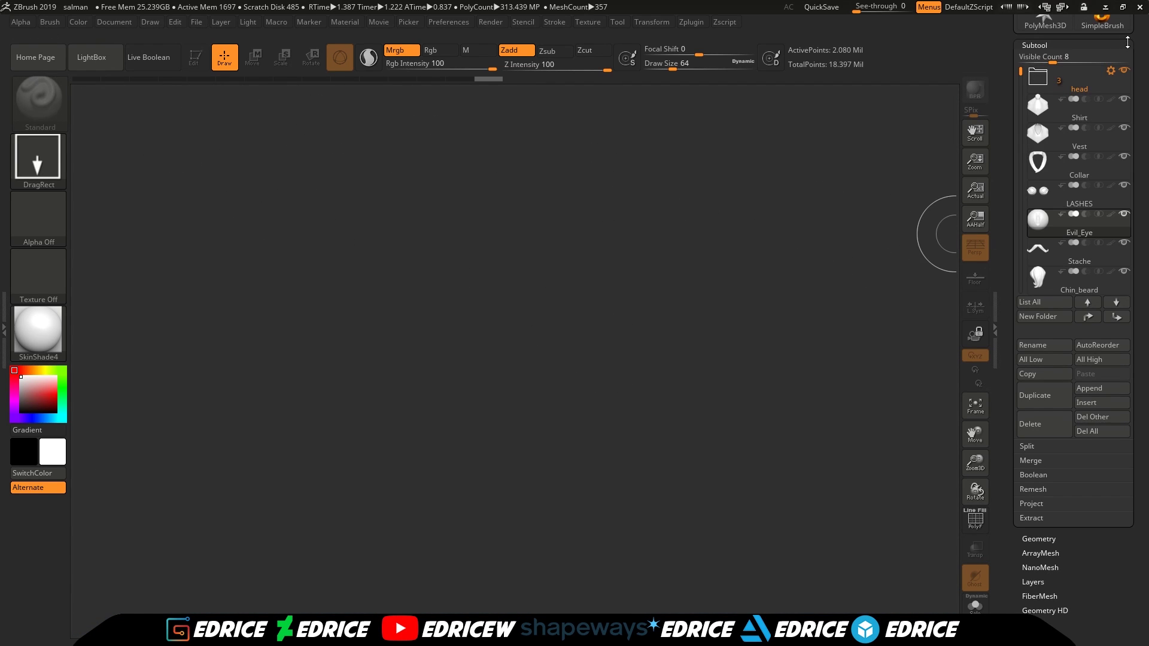
Draw a PolyMesh3D star in Edit mode, framed facing front, with Live Boolean on.
left_click(1044, 22)
left_click_drag(445, 233, 494, 418)
left_click(193, 57)
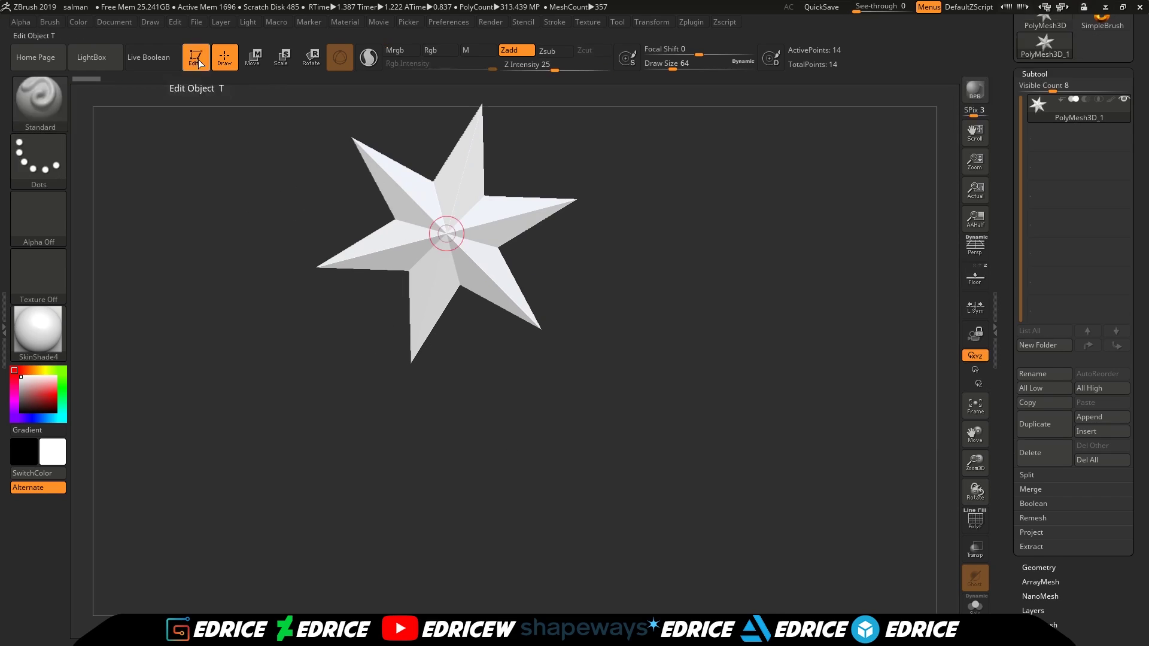
left_click(974, 405)
left_click_drag(852, 402, 853, 415, "shift")
left_click_drag(975, 462, 1044, 437)
left_click(154, 58)
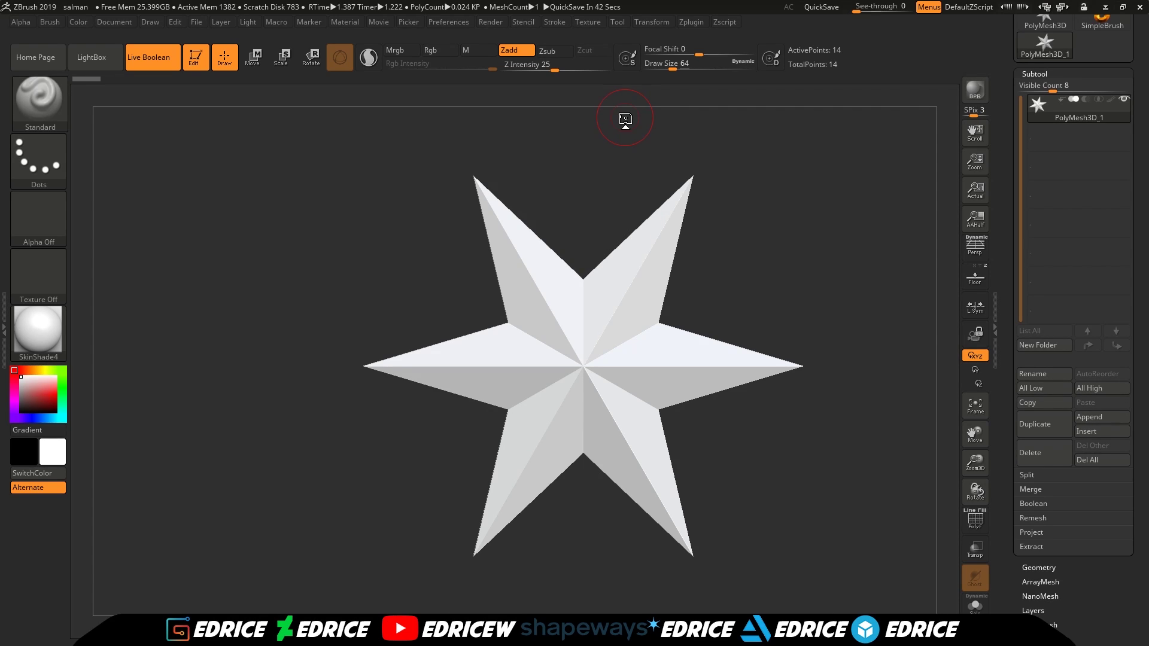
left_click(676, 19)
mouse_move(663, 20)
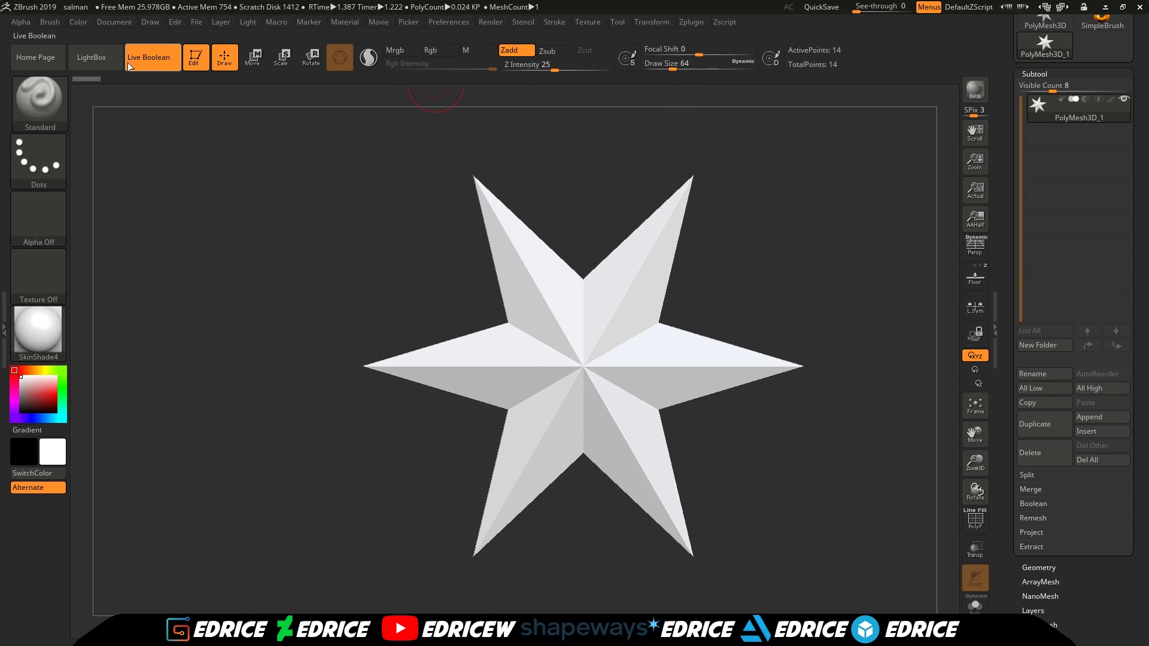
Load 512_HardSurface_Spotlight.ZSL into Spotlight and bring up the Spotlight dial.
key("comma")
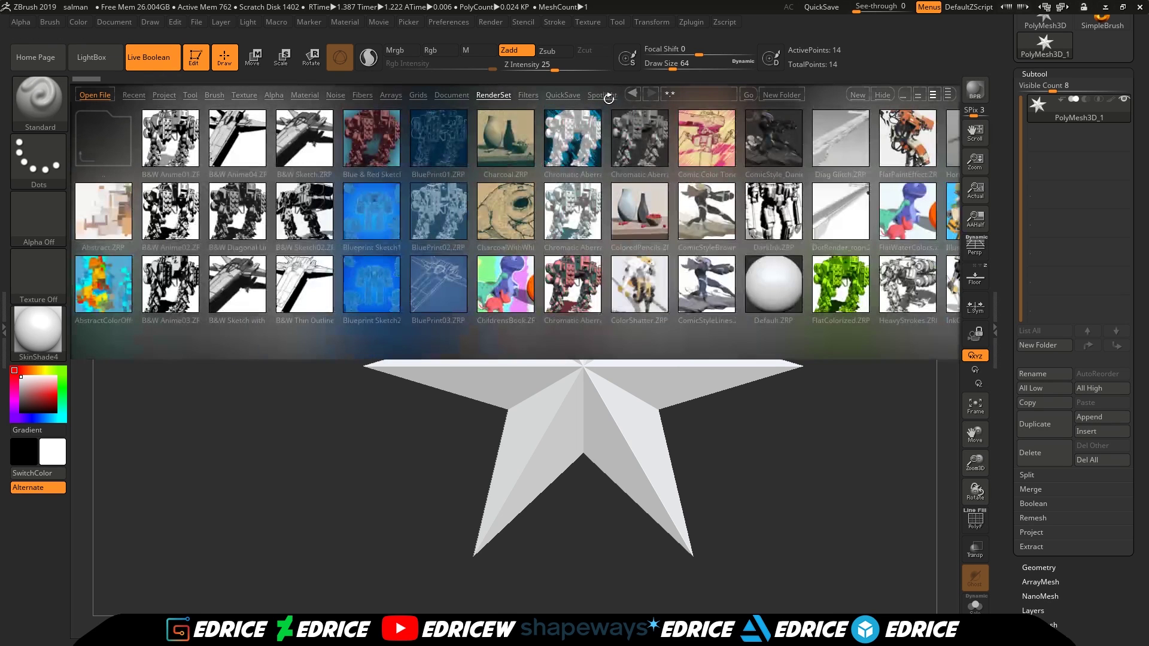
left_click(601, 97)
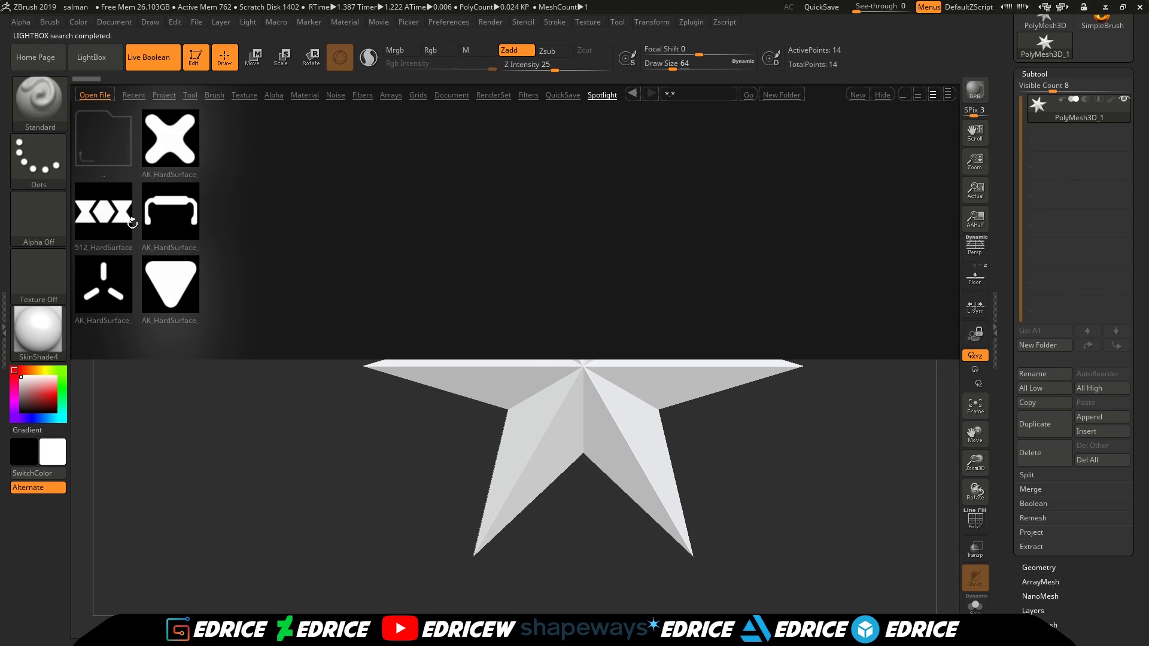
left_click(127, 223)
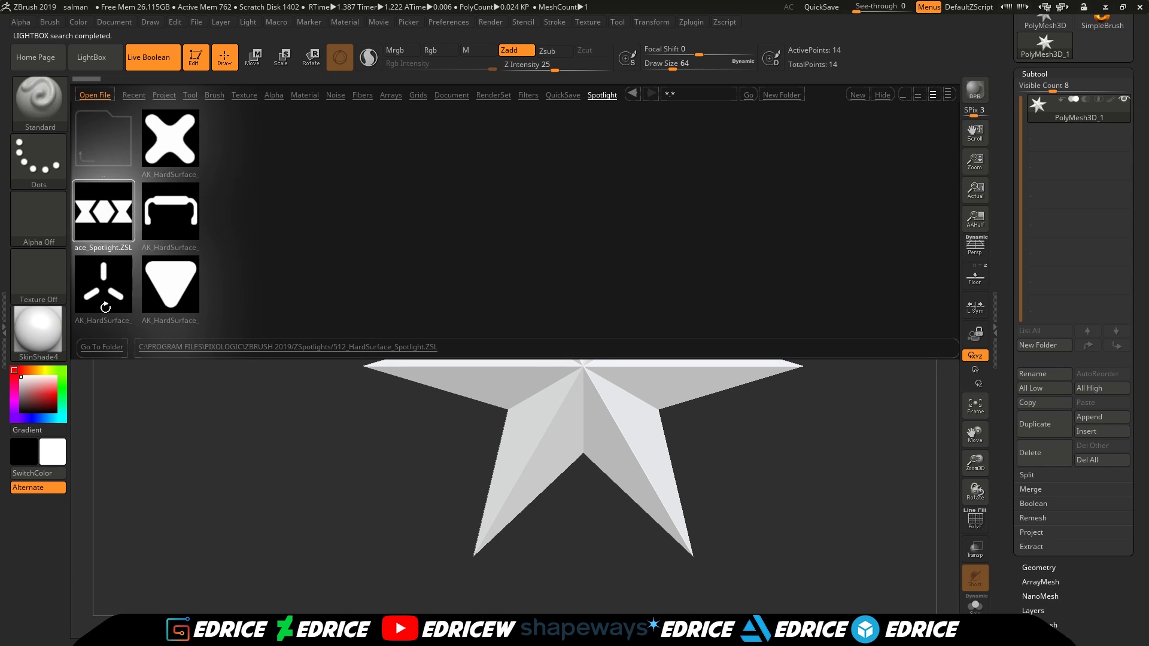
double_click(111, 218)
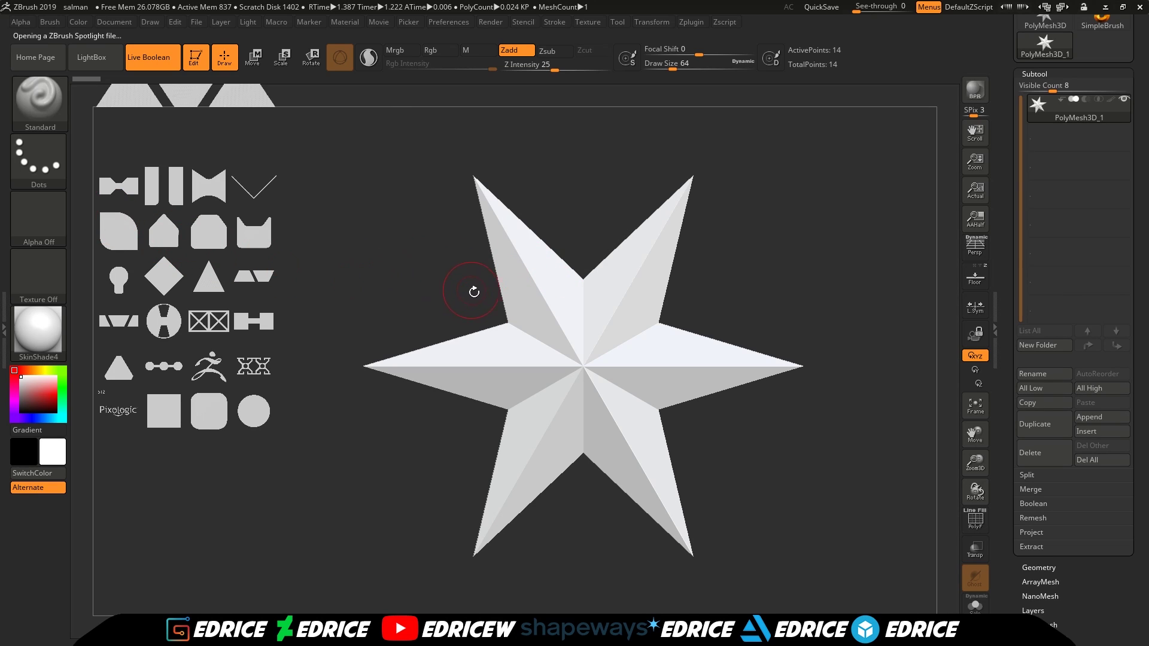
key("z")
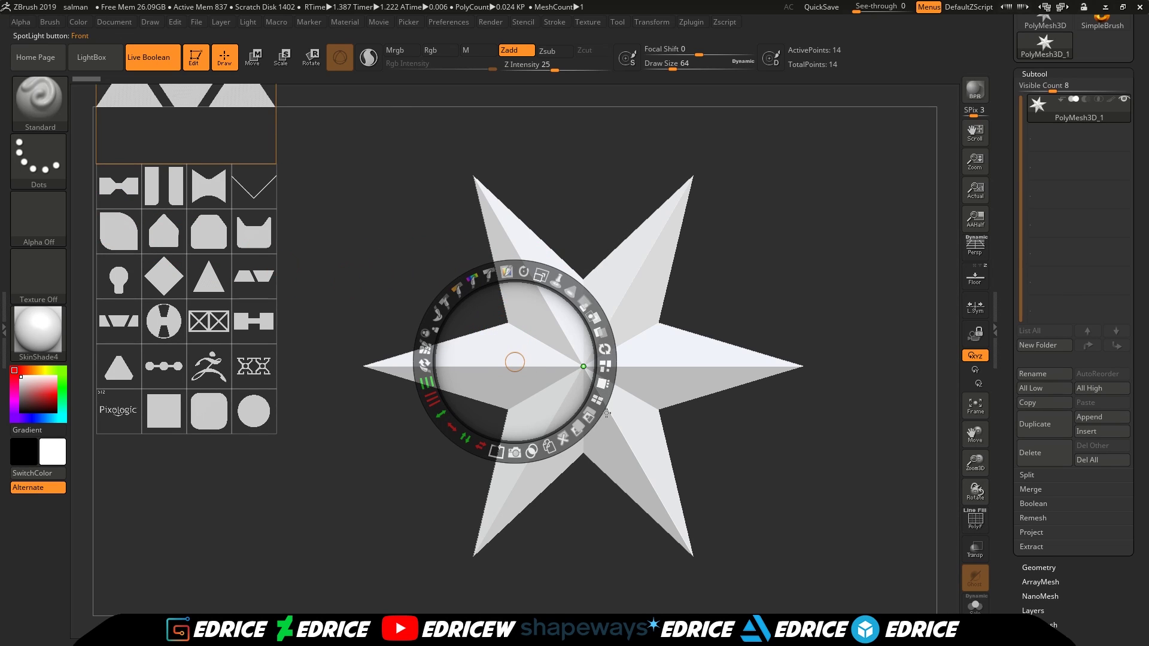
Tile the Spotlight images, then enlarge and centre the square shape over the star.
left_click(597, 400)
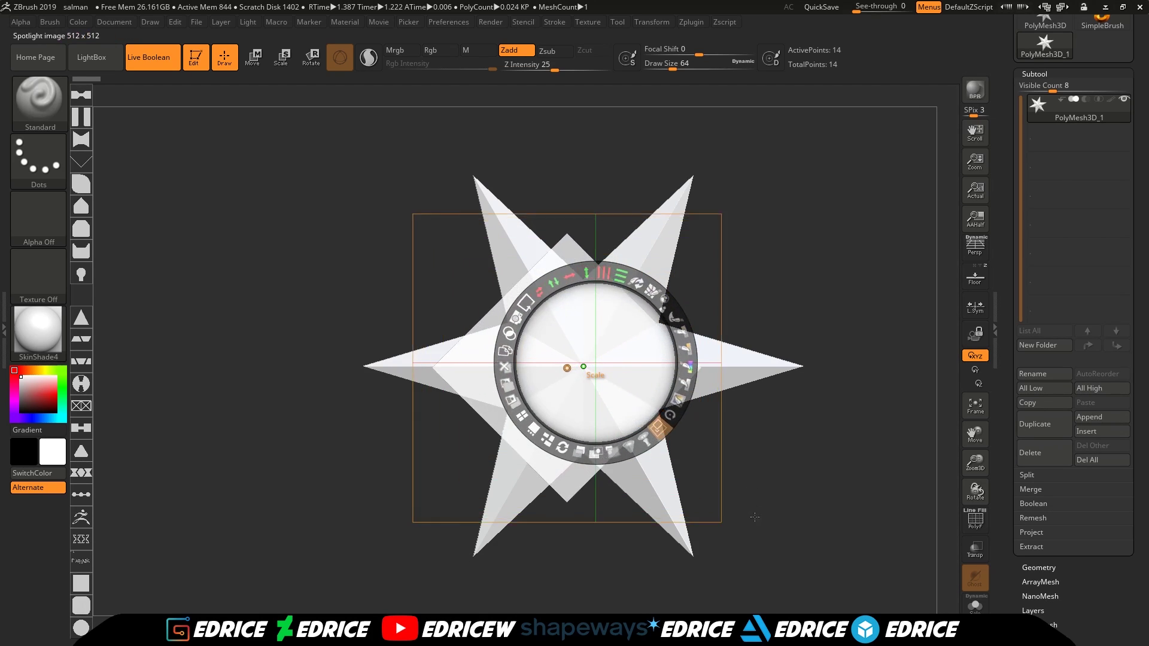
left_click_drag(656, 429, 705, 364)
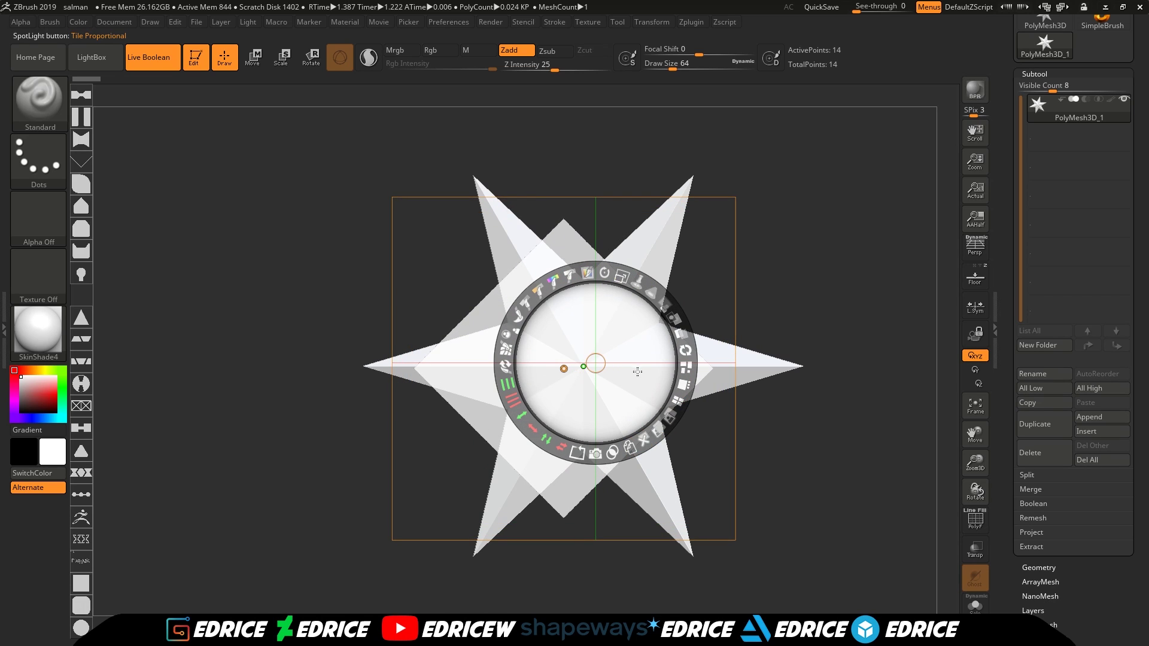
mouse_move(606, 345)
left_mouse_down()
mouse_move(646, 341)
mouse_move(601, 328)
left_mouse_up()
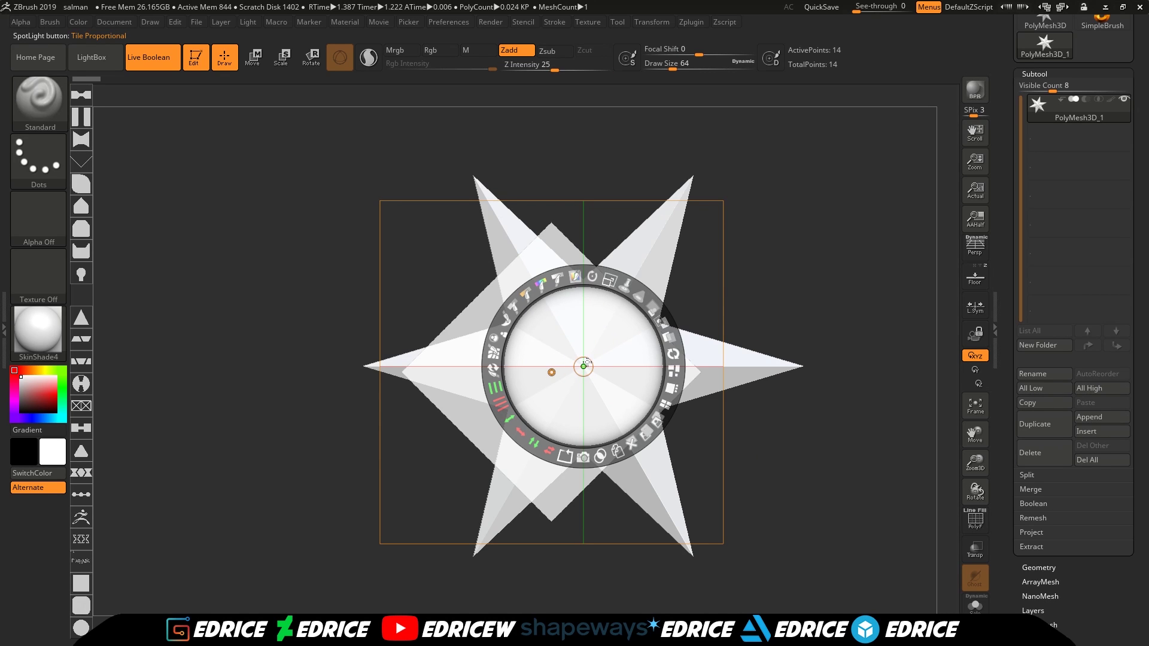
mouse_move(610, 361)
left_mouse_down()
mouse_move(721, 329)
mouse_move(645, 359)
mouse_move(601, 355)
mouse_move(610, 361)
left_mouse_up()
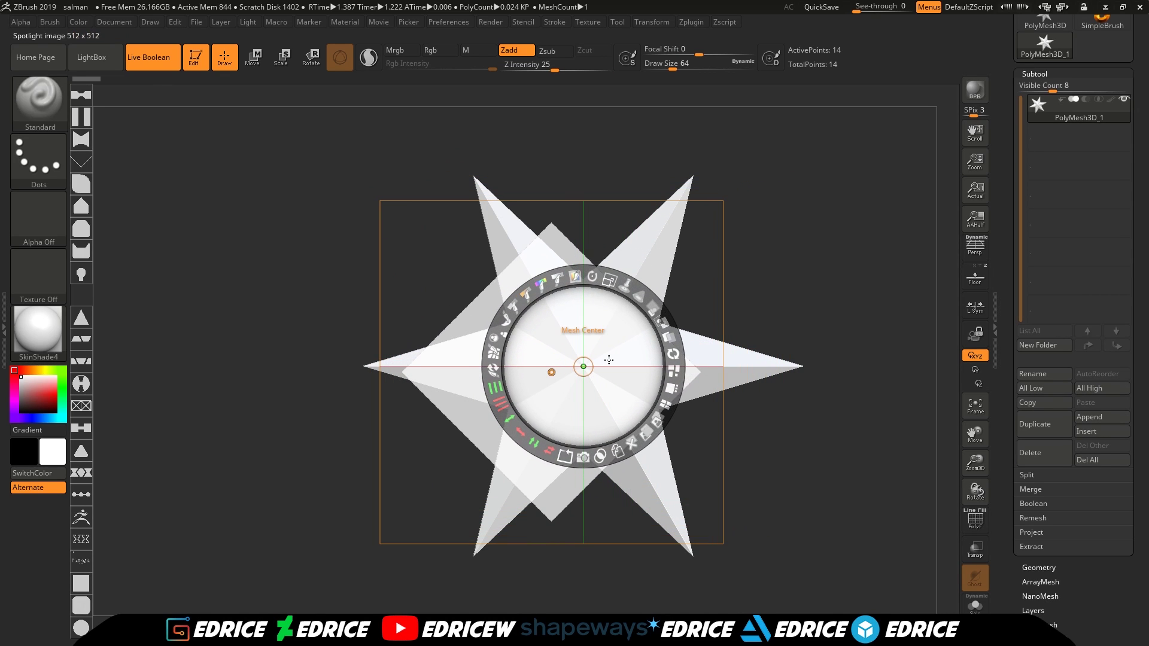
Extrude the square shape into a new mesh with Snapshot3D and check it in Move mode.
left_click(584, 458)
mouse_move(583, 366)
left_mouse_down()
mouse_move(834, 333)
mouse_move(666, 288)
mouse_move(708, 283)
mouse_move(859, 450)
mouse_move(858, 424)
left_mouse_up()
key("w")
mouse_move(538, 359)
left_mouse_down()
mouse_move(622, 359)
mouse_move(582, 359)
left_mouse_up()
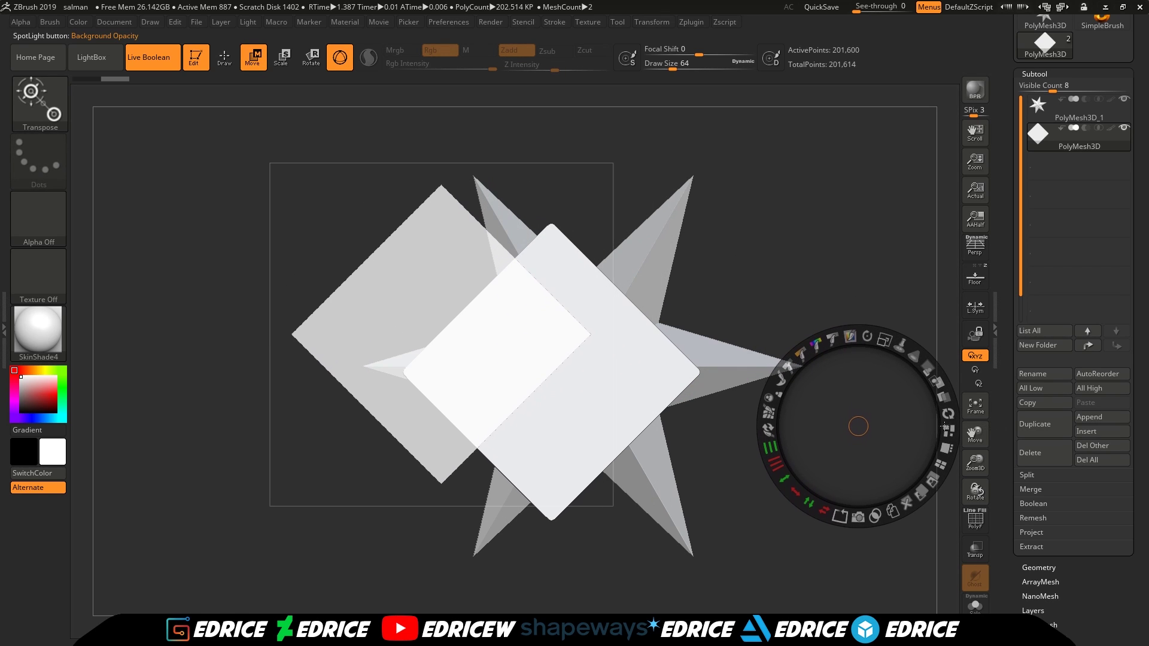
Return to Draw mode, clear the leftover square image, and exit Spotlight with Shift+Z.
left_click(224, 58)
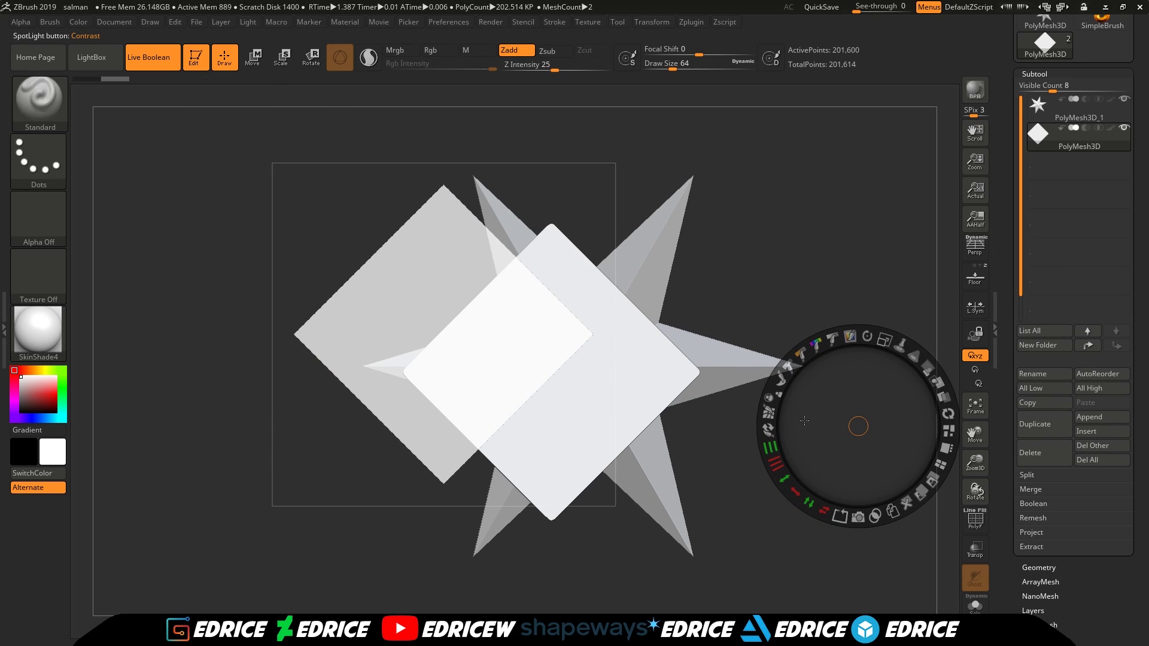
left_click_drag(854, 422, 822, 402)
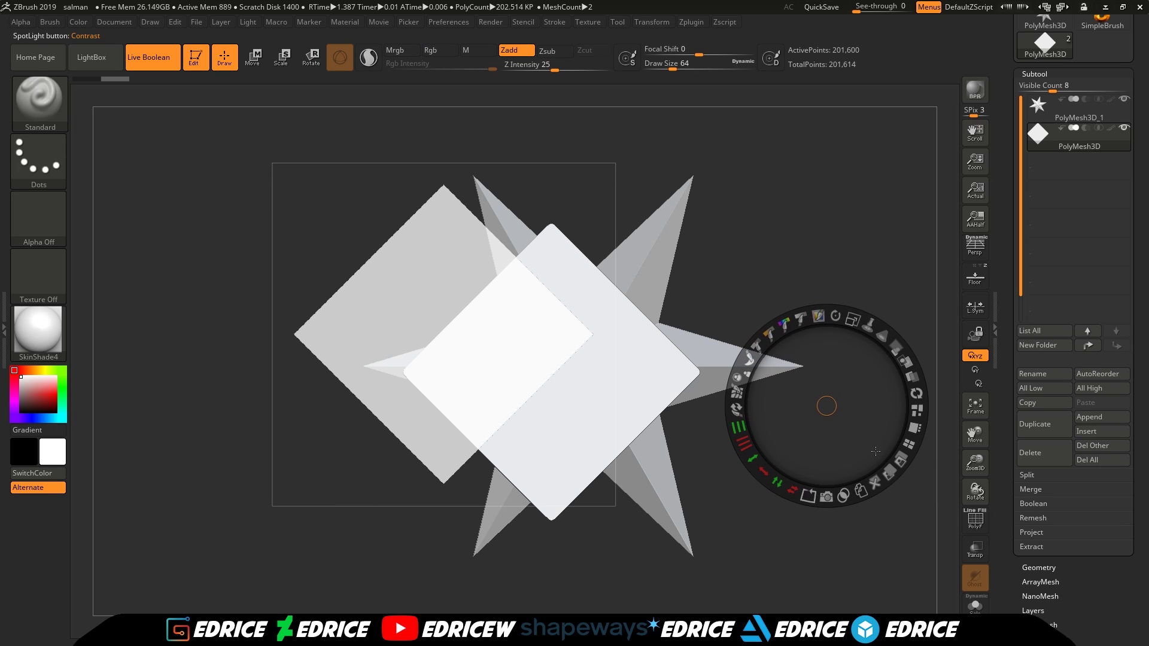
left_click(908, 442)
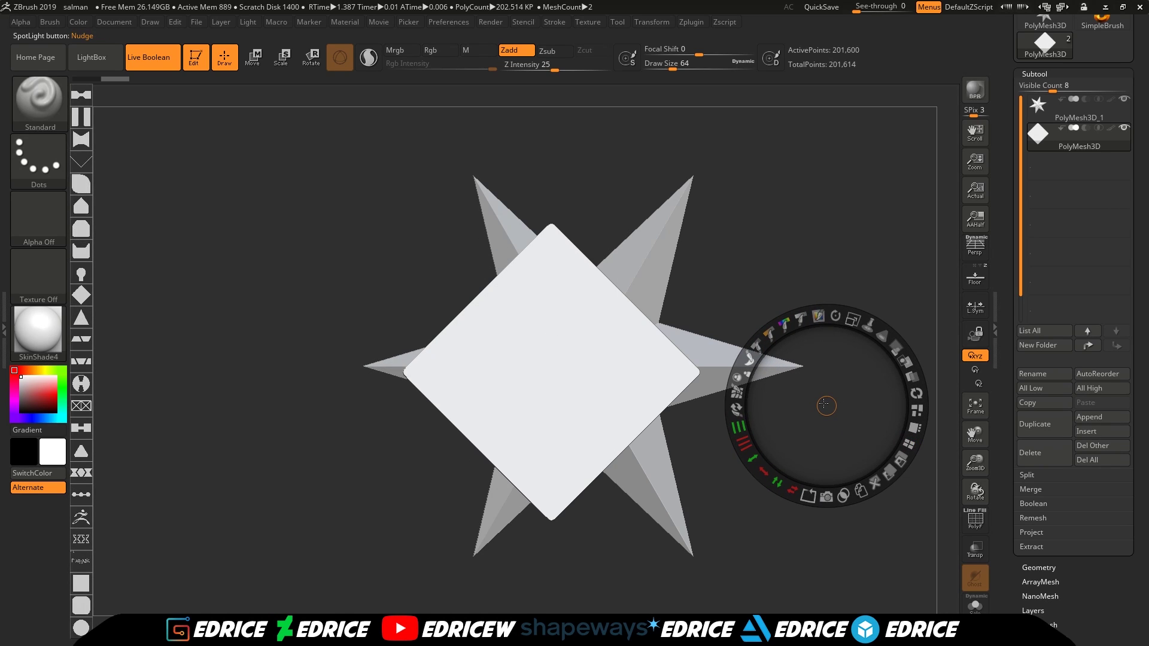
mouse_move(824, 405)
left_mouse_down()
mouse_move(562, 359)
mouse_move(576, 364)
mouse_move(550, 372)
mouse_move(744, 337)
left_mouse_up()
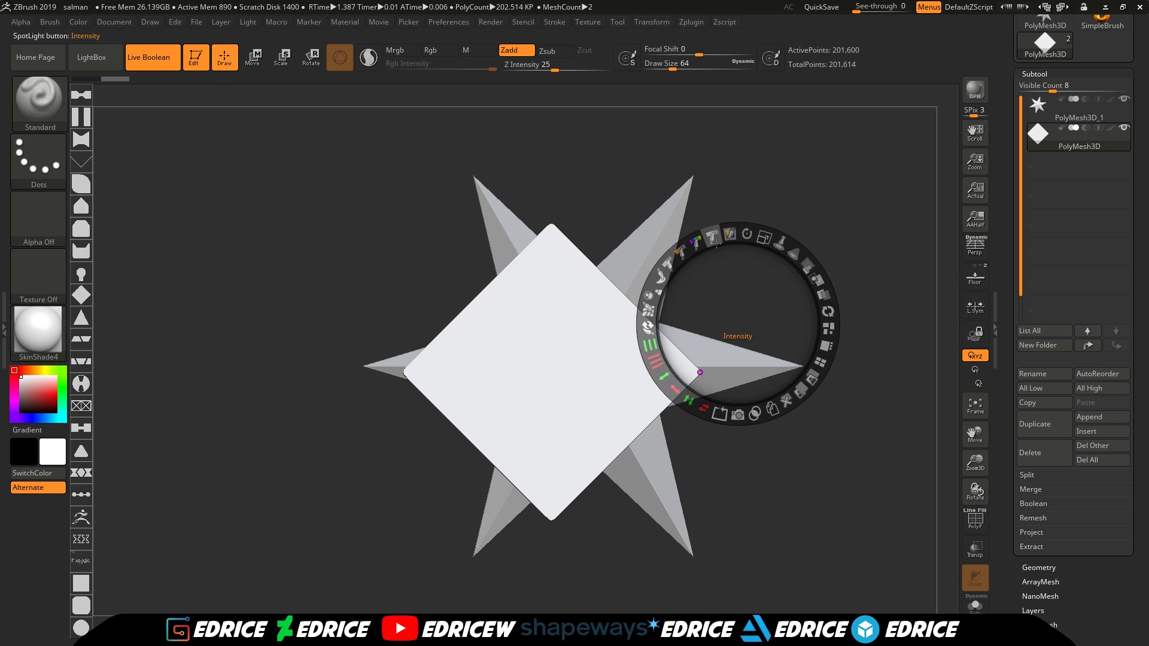
key("shift+z")
left_click_drag(829, 433, 851, 408)
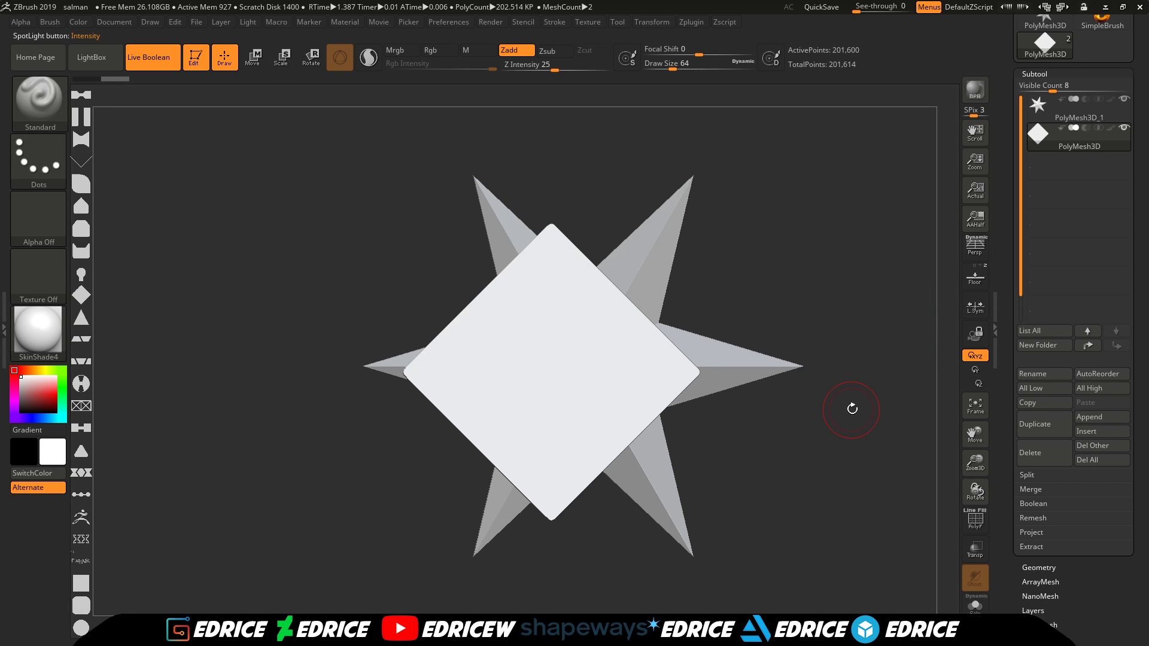